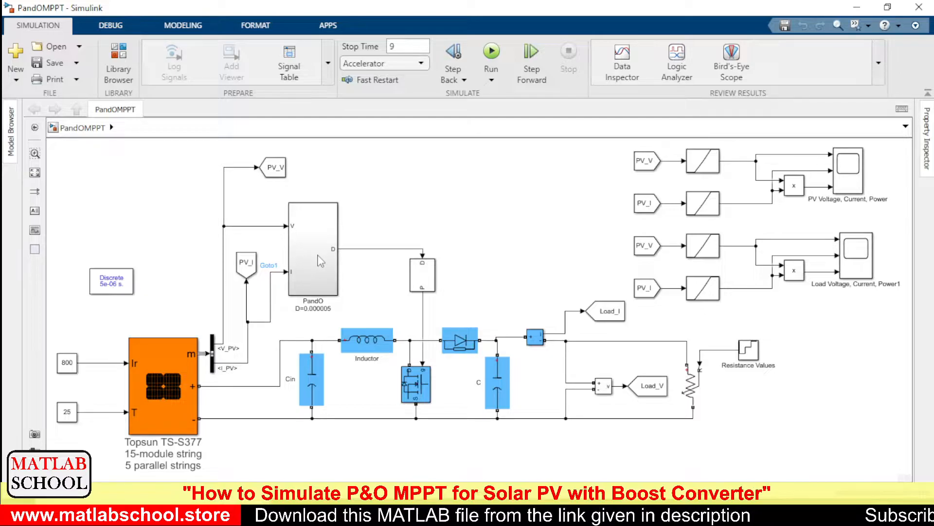
- Open the PV Array block's parameters and examine its string and module data
{"action": "left_click", "coordinate": [150, 397]}
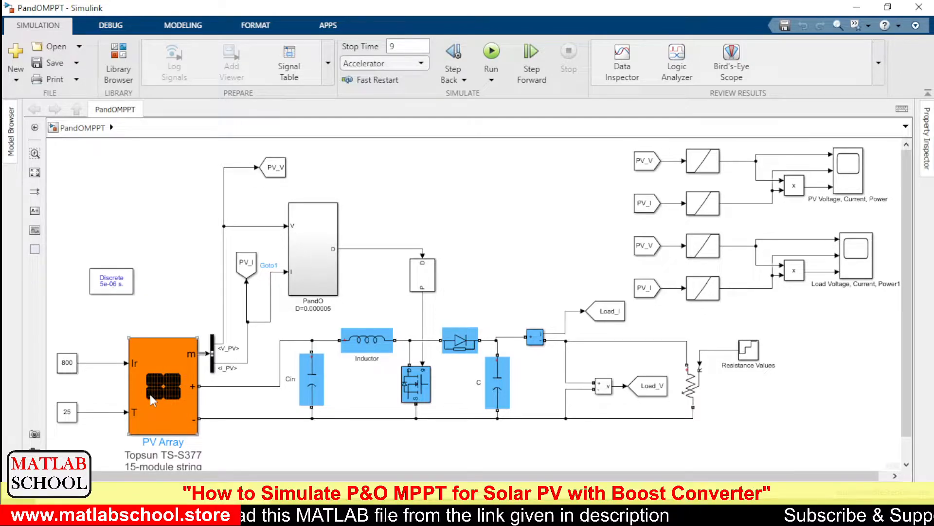
{"action": "left_click", "coordinate": [159, 298]}
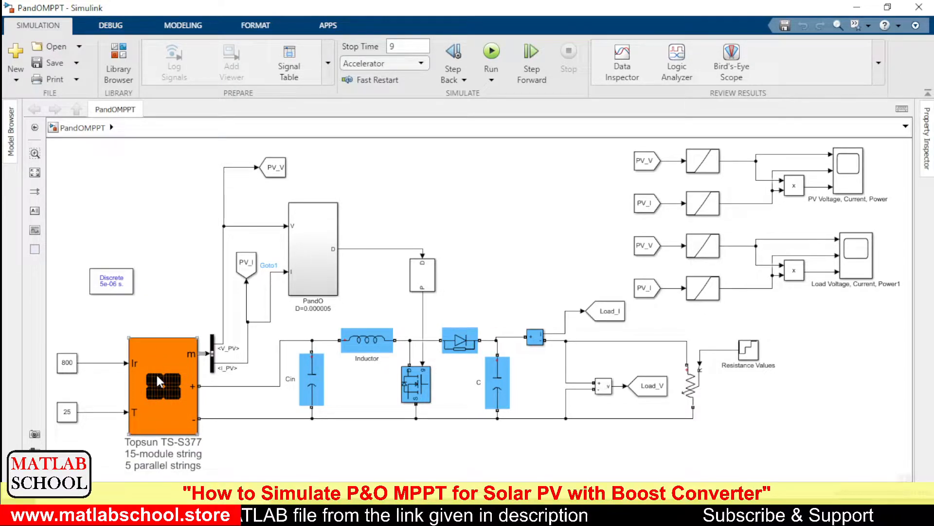
{"action": "left_click", "coordinate": [159, 380]}
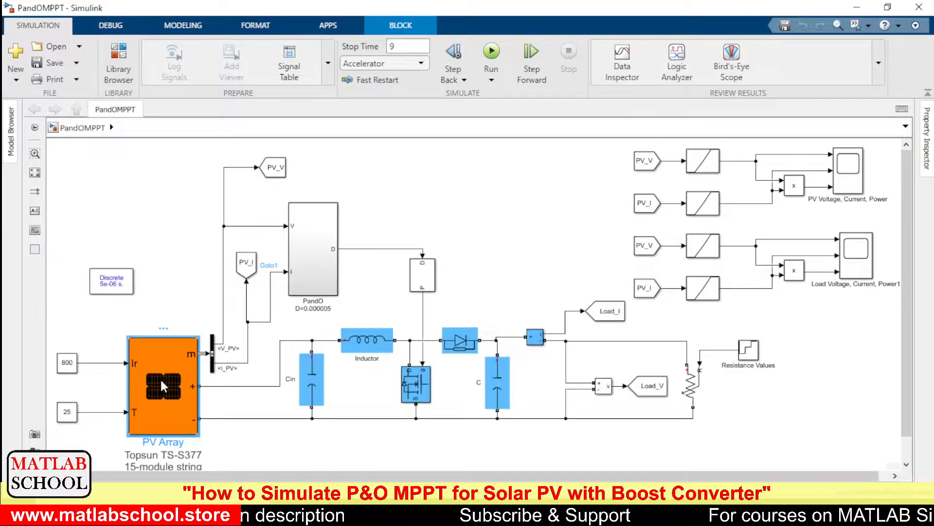
{"action": "double_click", "coordinate": [160, 377]}
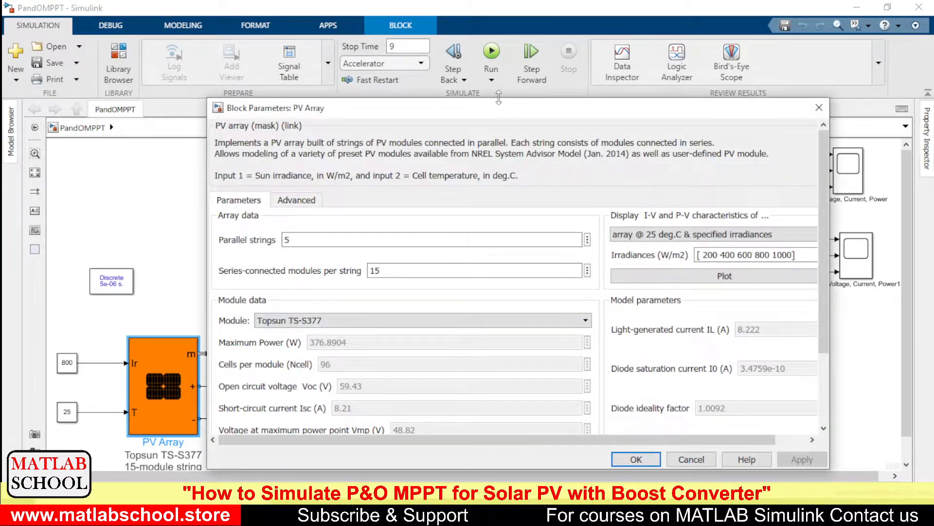
{"action": "left_click_drag", "start_coordinate": [498, 100], "coordinate": [498, 30]}
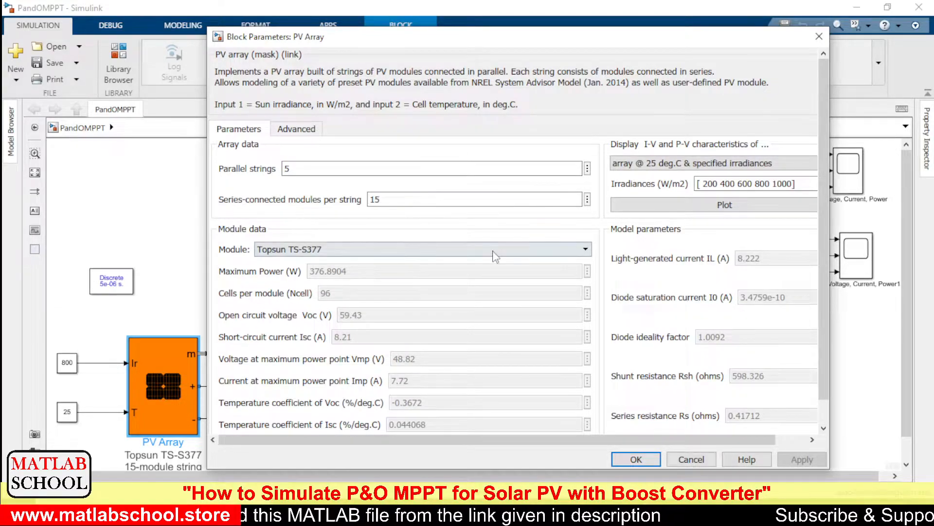
- Plot the array's I-V and P-V characteristics at 25 deg.C for the specified irradiances and maximize the figure
{"action": "left_click", "coordinate": [625, 208]}
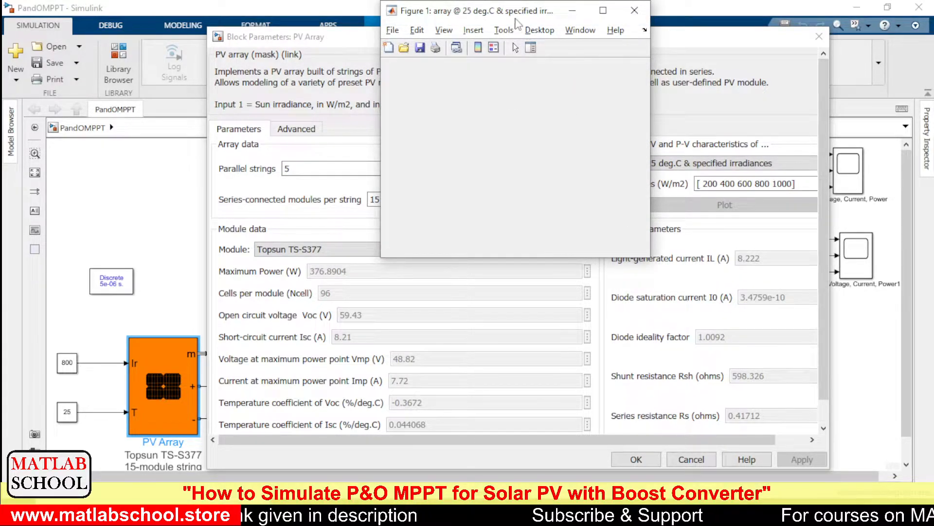
{"action": "left_click_drag", "start_coordinate": [515, 18], "coordinate": [415, 41]}
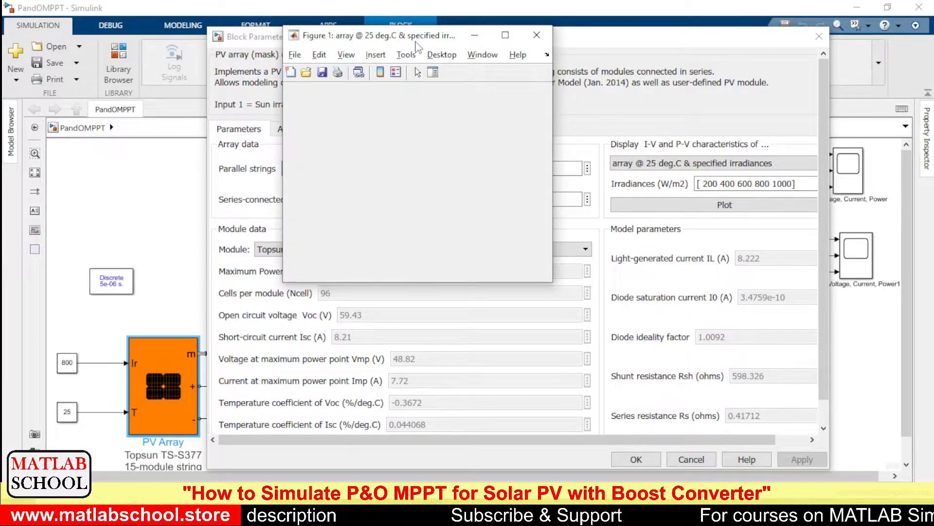
{"action": "left_click", "coordinate": [679, 211]}
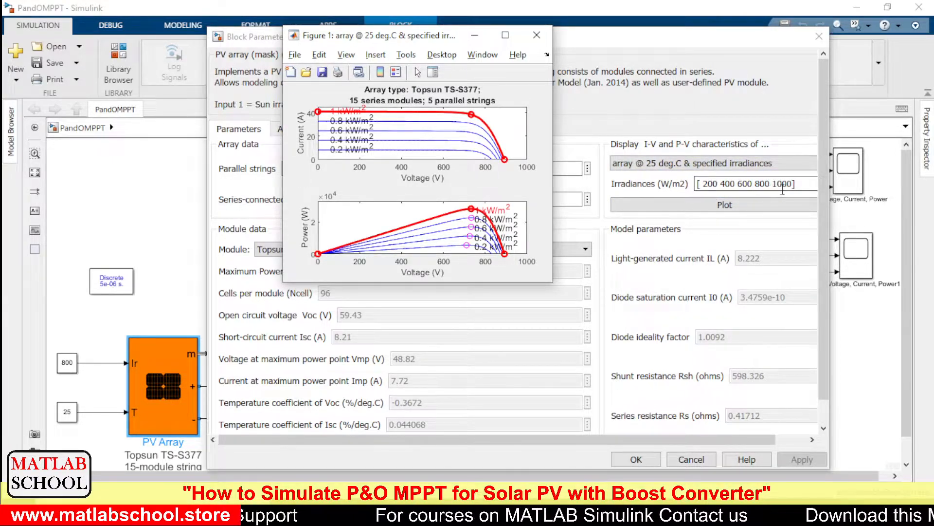
{"action": "left_click", "coordinate": [504, 36]}
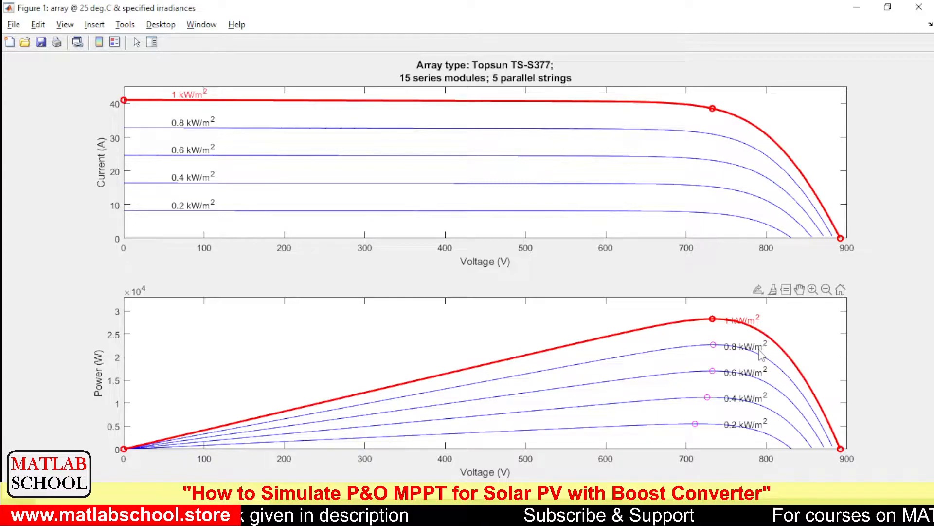
- Check the maximum power points of the 0.8, 0.6 and 0.2 kW/m2 power curves, and close the PV Array parameters
{"action": "mouse_move", "coordinate": [714, 345]}
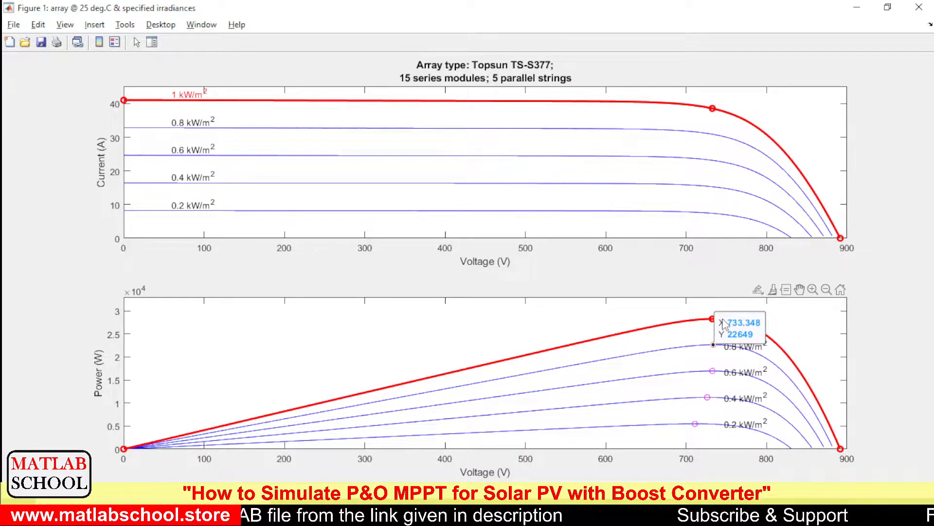
{"action": "left_click", "coordinate": [711, 370]}
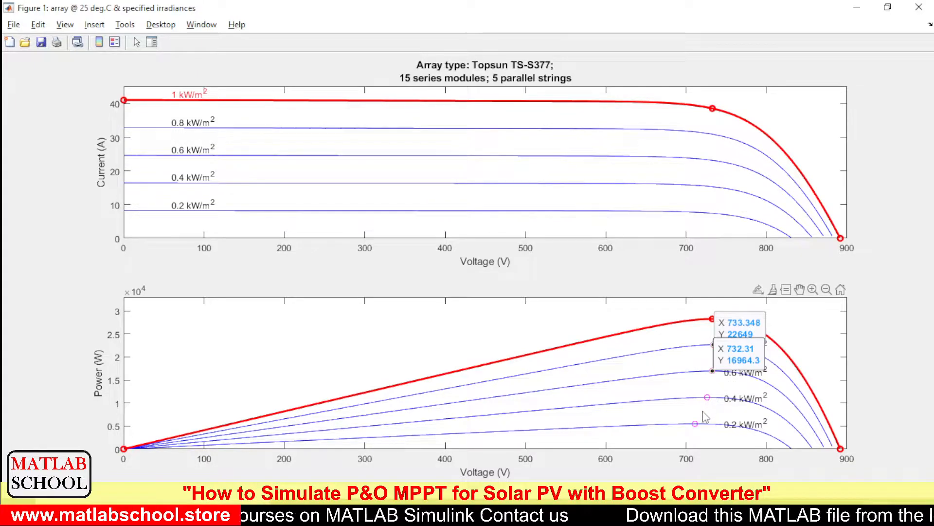
{"action": "left_click", "coordinate": [694, 423]}
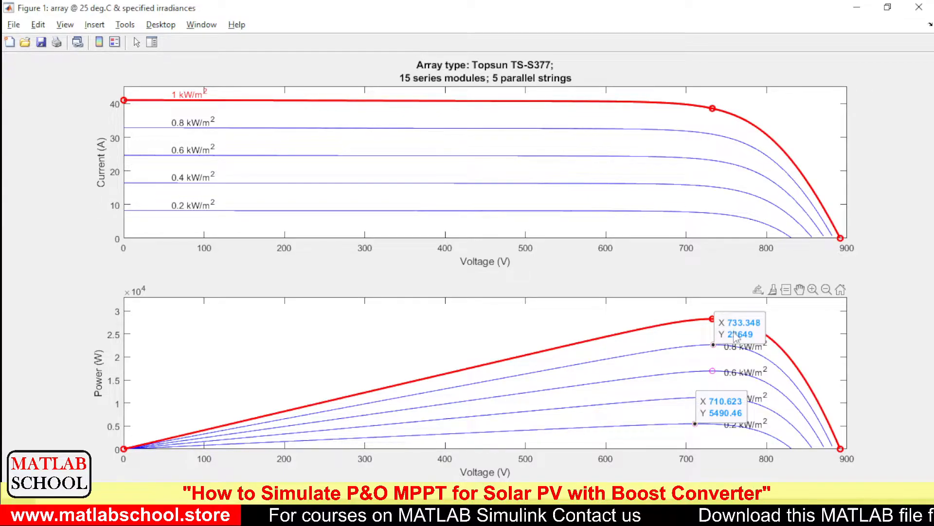
{"action": "left_click", "coordinate": [857, 2]}
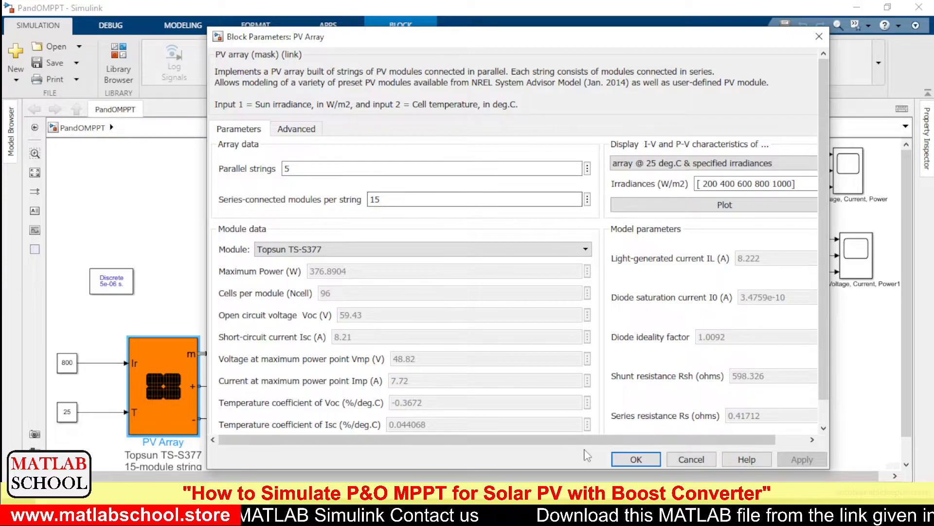
{"action": "left_click", "coordinate": [632, 459]}
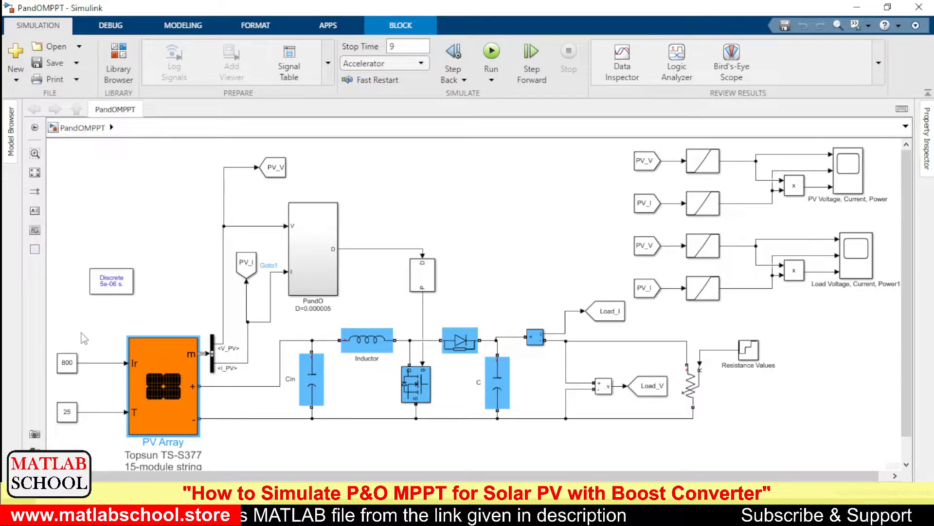
- Review the PV Array's temperature input and reopen its block parameters to check the plotted irradiances
{"action": "left_click", "coordinate": [72, 405]}
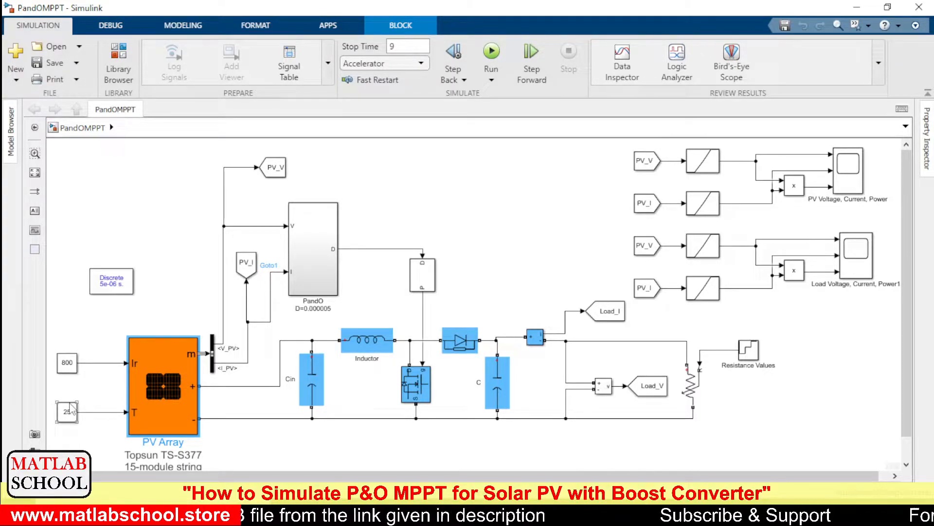
{"action": "left_click", "coordinate": [170, 389]}
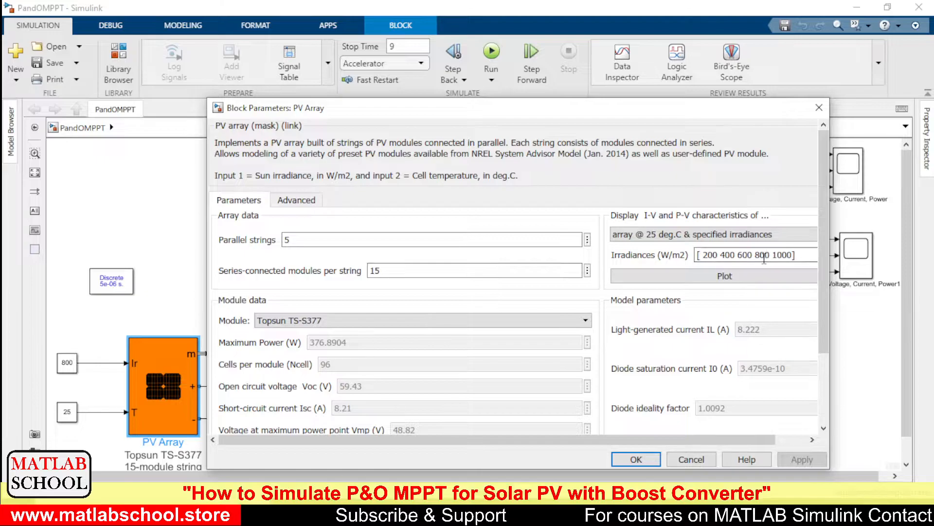
{"action": "left_click", "coordinate": [71, 418]}
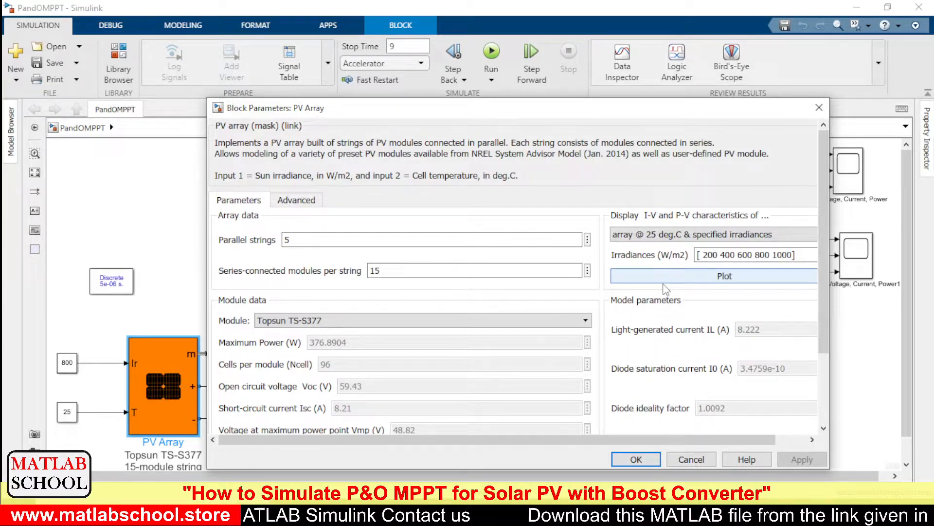
{"action": "left_click", "coordinate": [630, 460]}
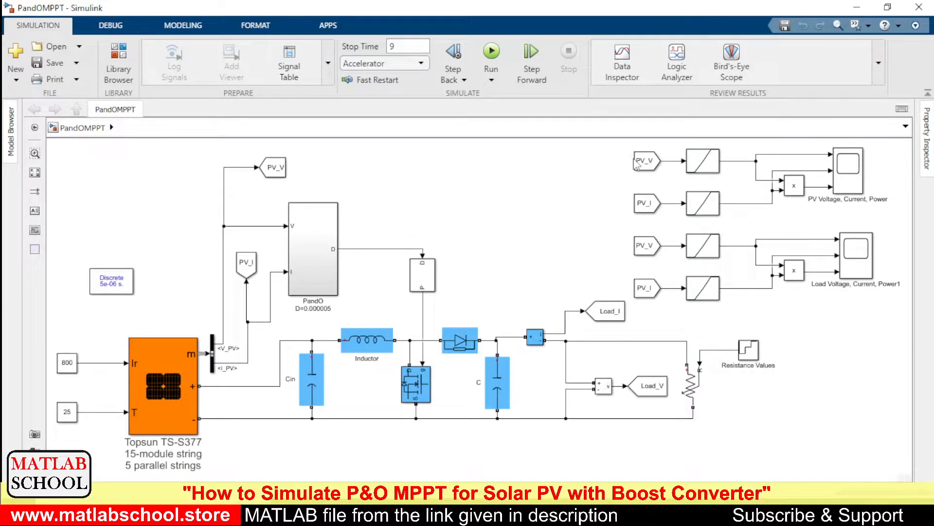
- Change the Goto tag of the voltage From block feeding the load scope to Load_V
{"action": "left_click", "coordinate": [638, 167]}
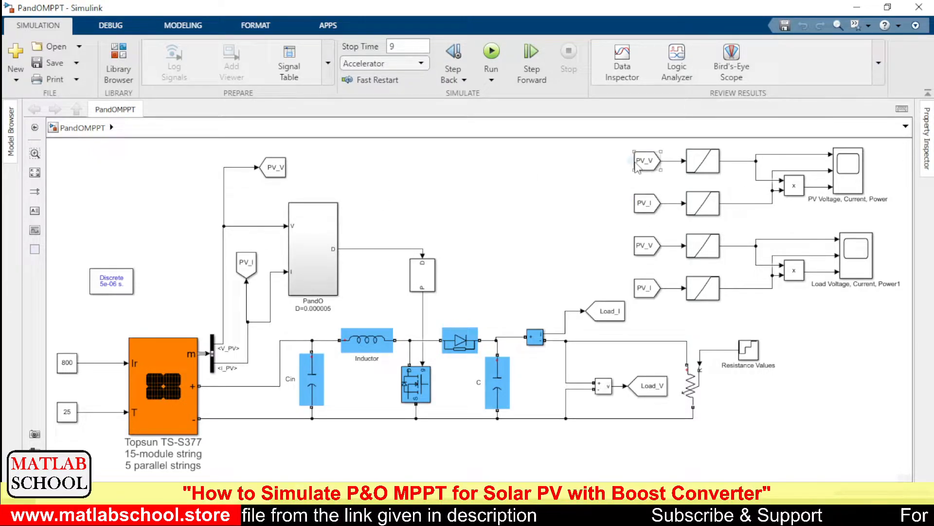
{"action": "left_click", "coordinate": [649, 250]}
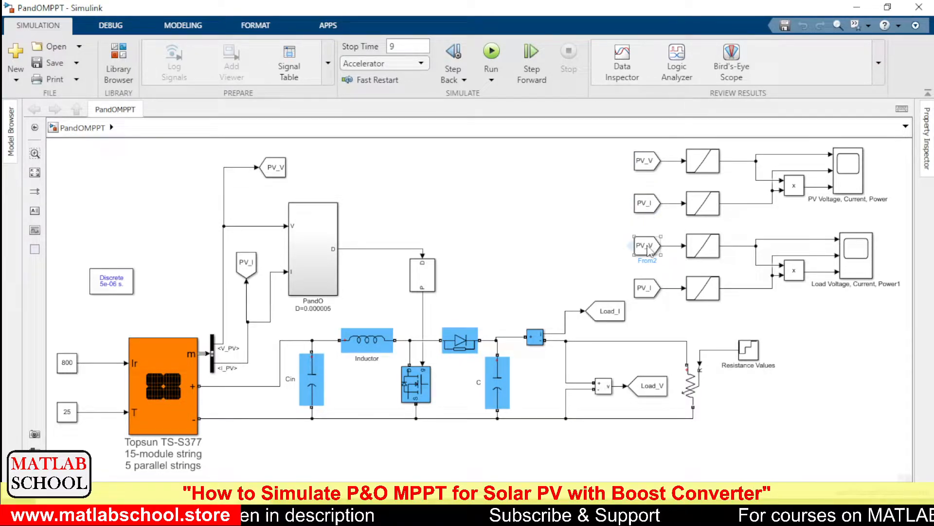
{"action": "double_click", "coordinate": [648, 248]}
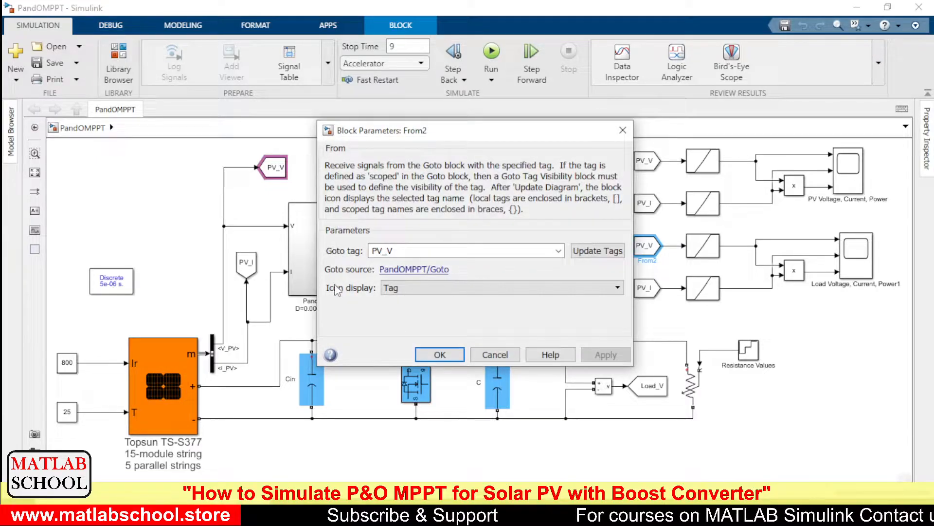
{"action": "double_click", "coordinate": [411, 250]}
{"action": "key", "text": "Left"}
{"action": "key", "text": "Left"}
{"action": "key", "text": "Left"}
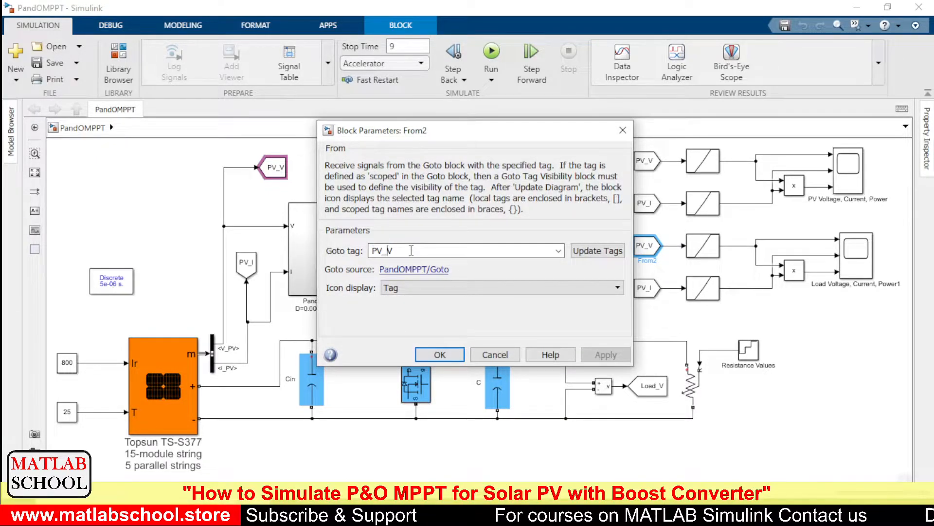
{"action": "key", "text": "BackSpace"}
{"action": "key", "text": "BackSpace"}
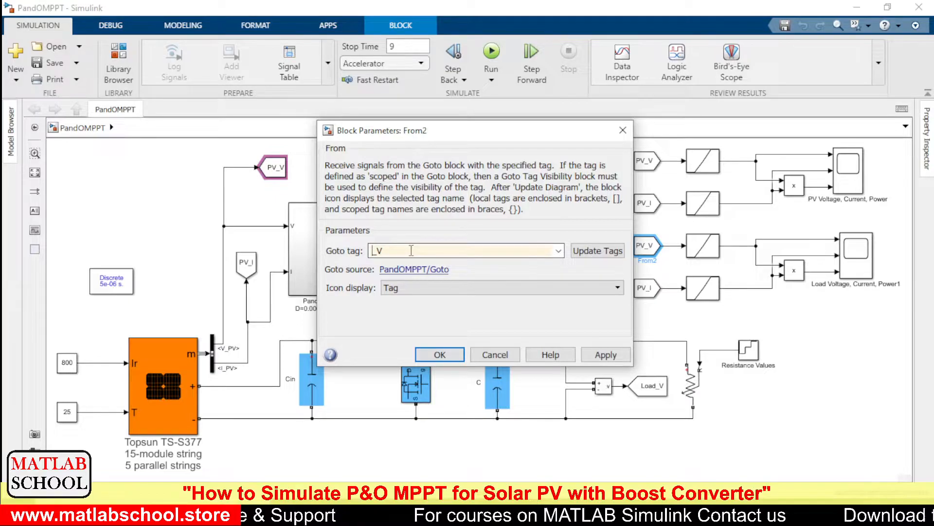
{"action": "type", "text": "Lo"}
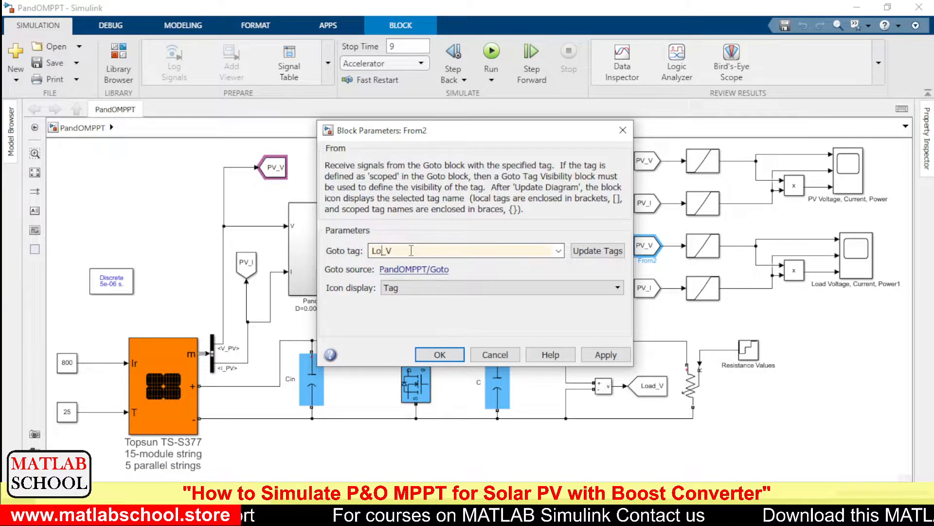
{"action": "type", "text": "ad"}
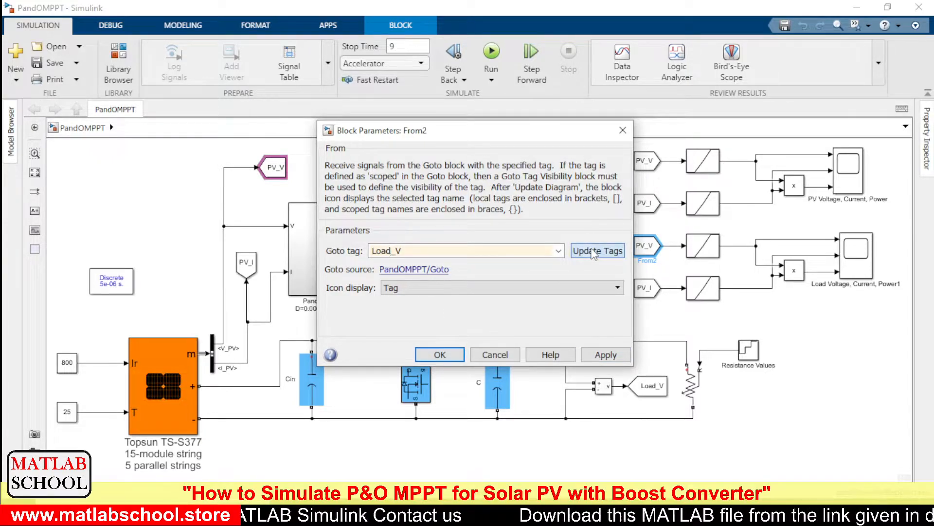
{"action": "left_click", "coordinate": [445, 357]}
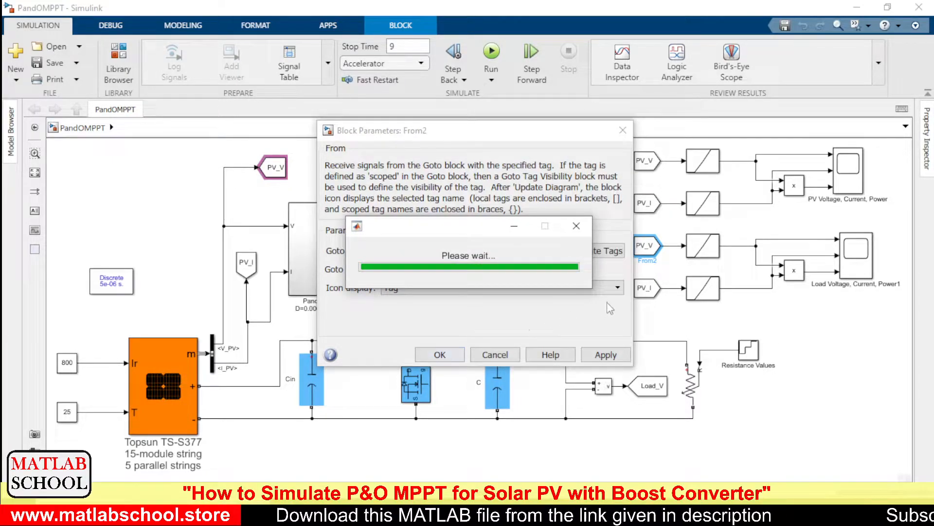
- Change the Goto tag of the current From block feeding the load scope to Load_I
{"action": "left_click", "coordinate": [648, 290]}
{"action": "double_click", "coordinate": [650, 291]}
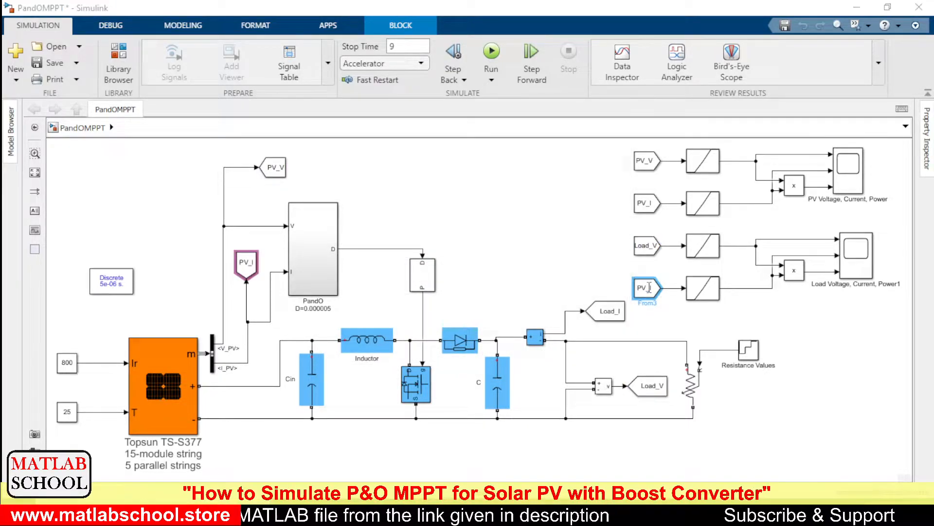
{"action": "key", "text": "Left"}
{"action": "key", "text": "Left"}
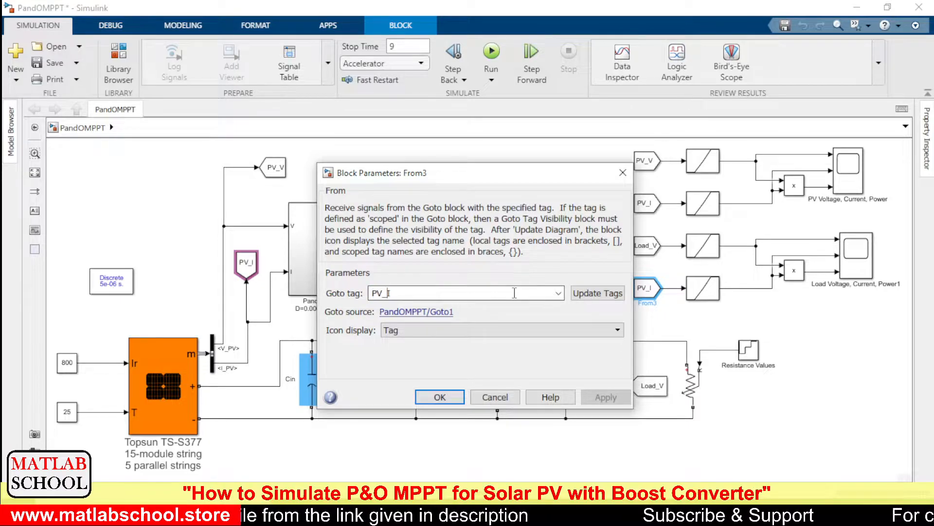
{"action": "key", "text": "BackSpace"}
{"action": "key", "text": "BackSpace"}
{"action": "type", "text": "Load"}
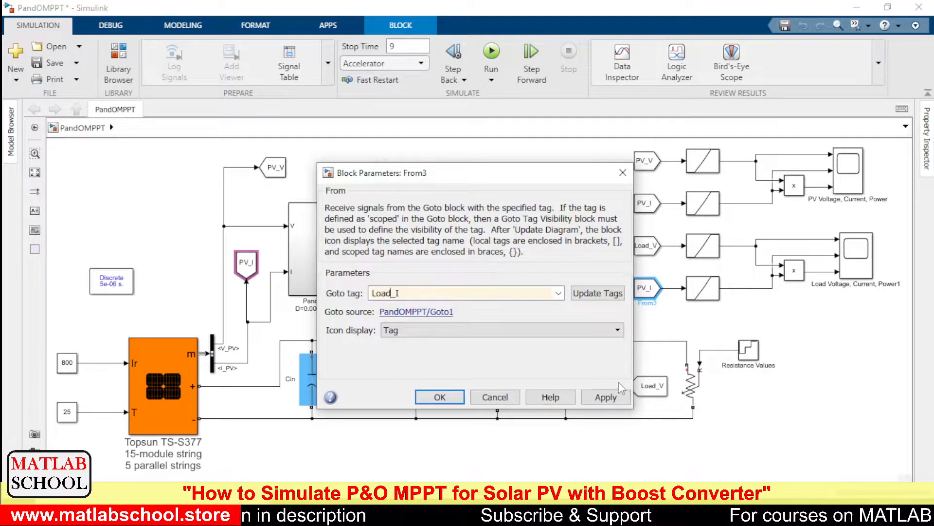
{"action": "left_click", "coordinate": [605, 397]}
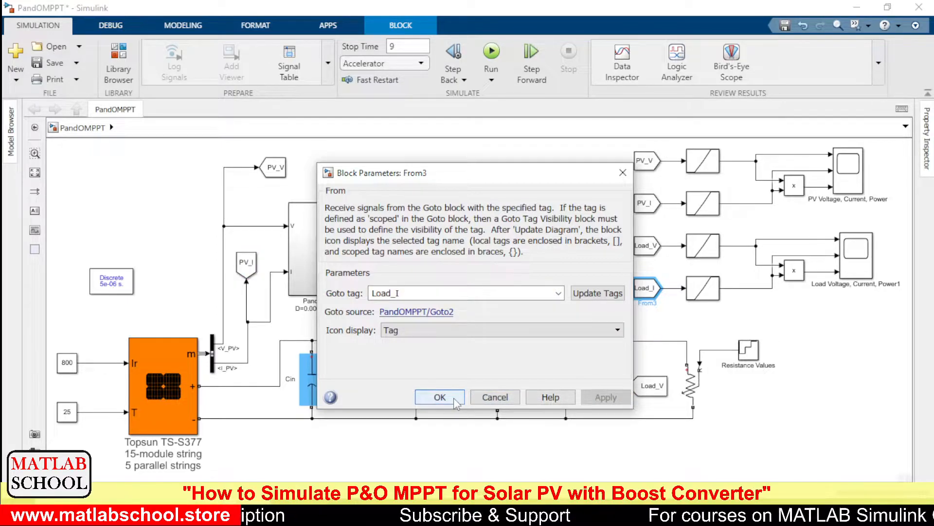
{"action": "left_click", "coordinate": [439, 396]}
{"action": "left_click", "coordinate": [519, 204]}
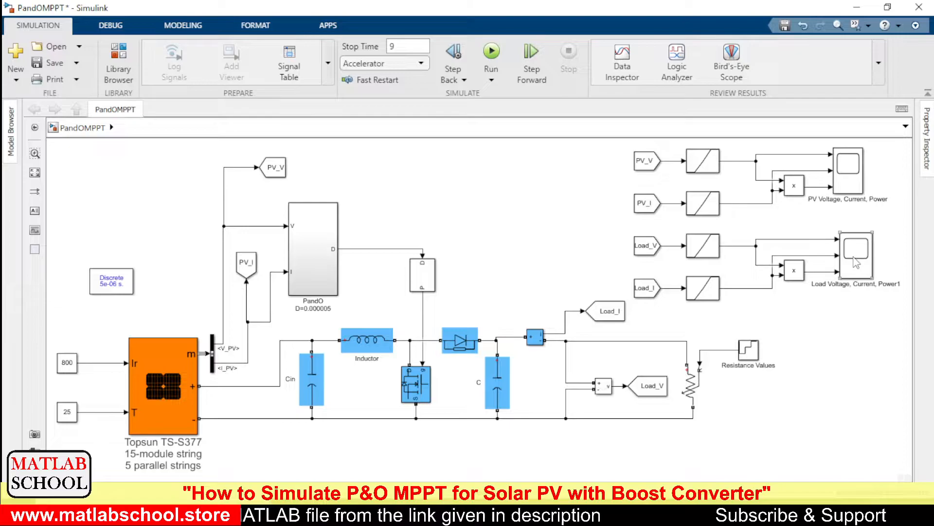
- Open the PandO subsystem and examine the code of its PO MATLAB Function block
{"action": "left_click", "coordinate": [319, 276]}
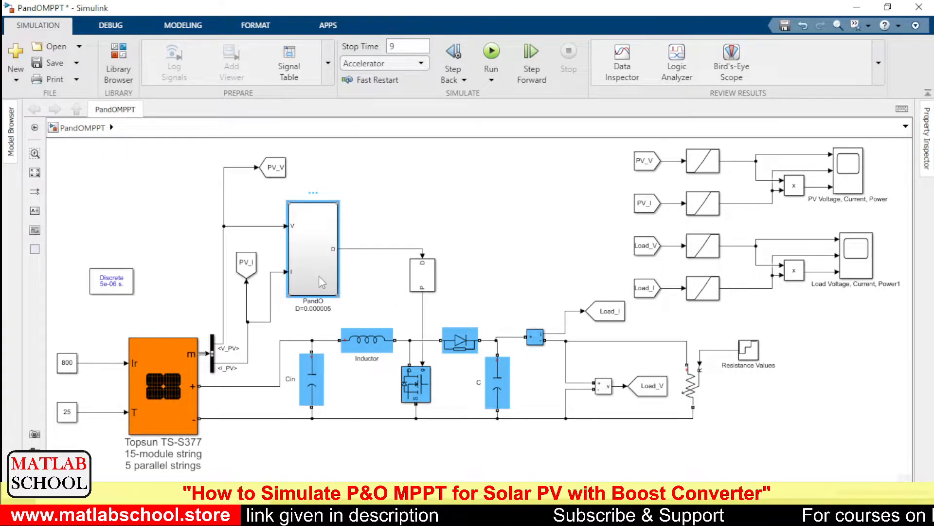
{"action": "double_click", "coordinate": [320, 275]}
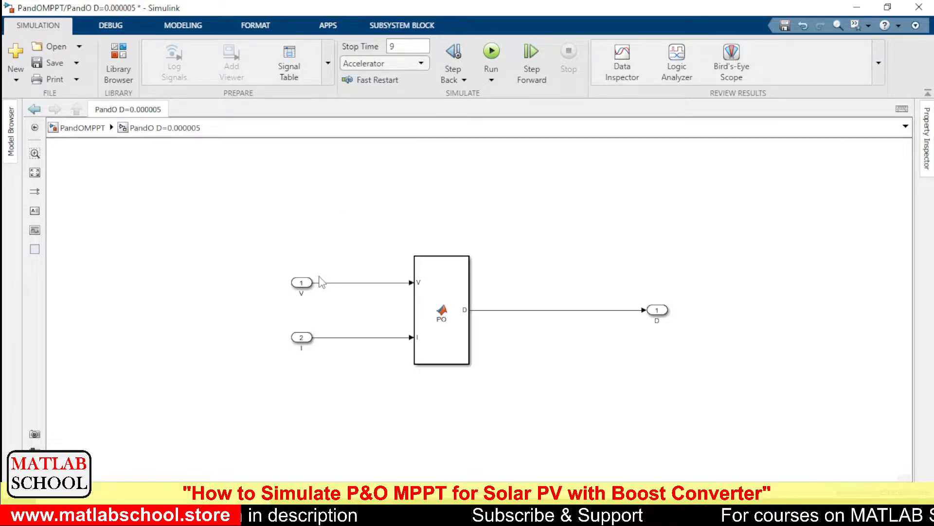
{"action": "left_click", "coordinate": [426, 324]}
{"action": "left_click", "coordinate": [440, 321]}
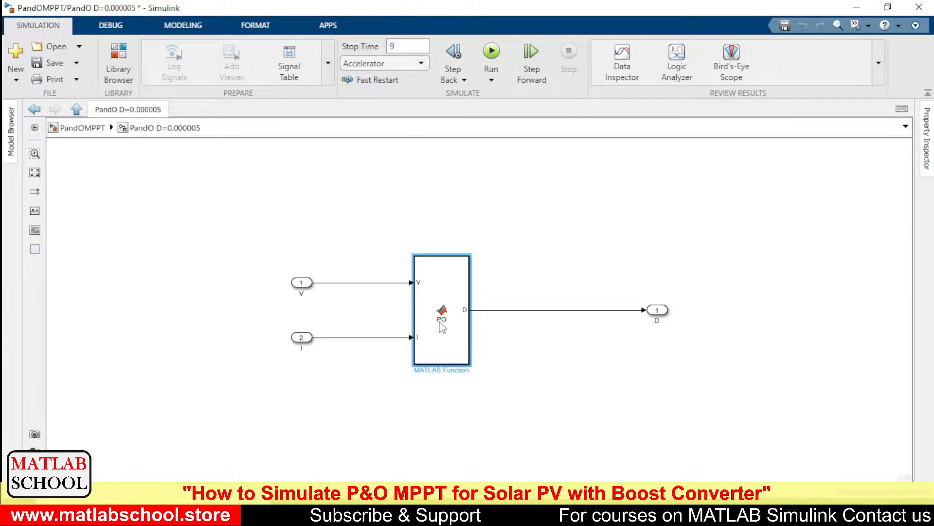
{"action": "double_click", "coordinate": [441, 325]}
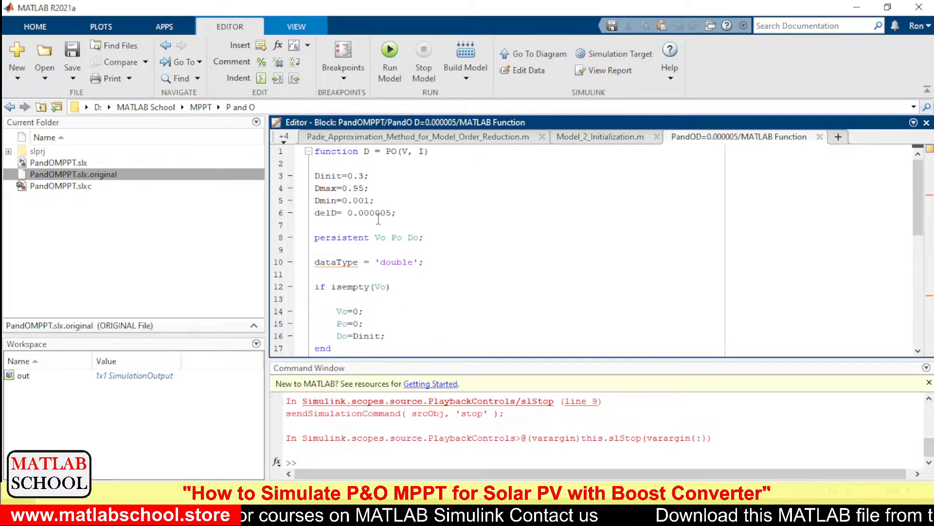
- Read through the PO function's code, covering the duty-cycle limits, initialization, power and voltage perturbation conditions, and final variable updates
{"action": "left_click", "coordinate": [447, 287]}
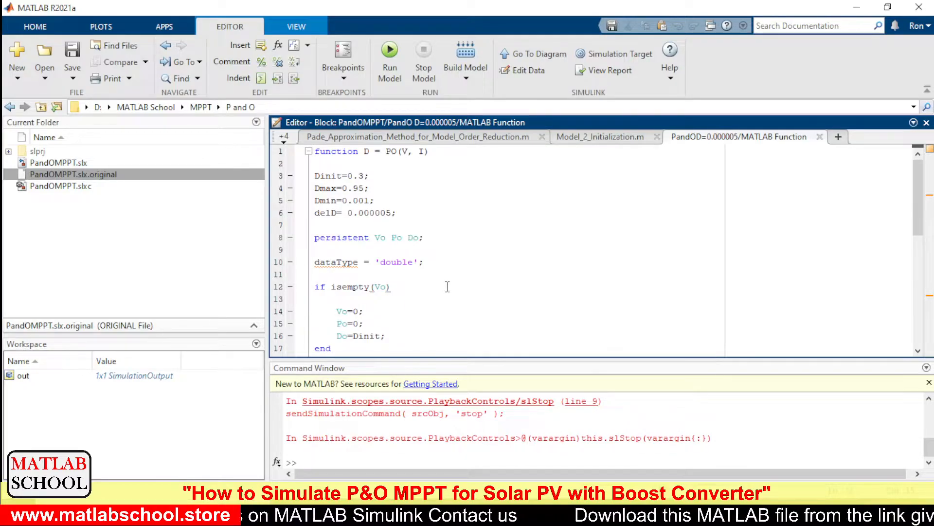
{"action": "scroll", "coordinate": [477, 287], "scroll_direction": "down", "scroll_amount": 1}
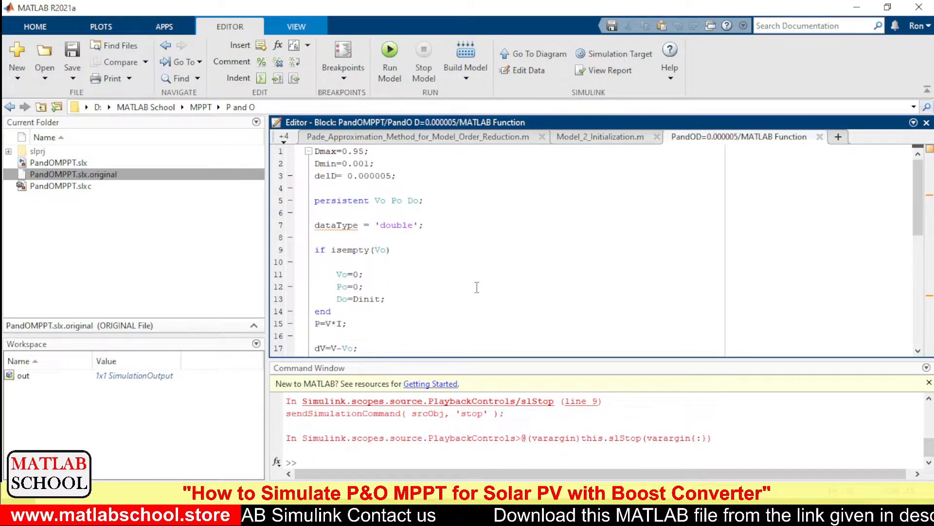
{"action": "scroll", "coordinate": [475, 280], "scroll_direction": "down", "scroll_amount": 2}
{"action": "scroll", "coordinate": [471, 273], "scroll_direction": "down", "scroll_amount": 1}
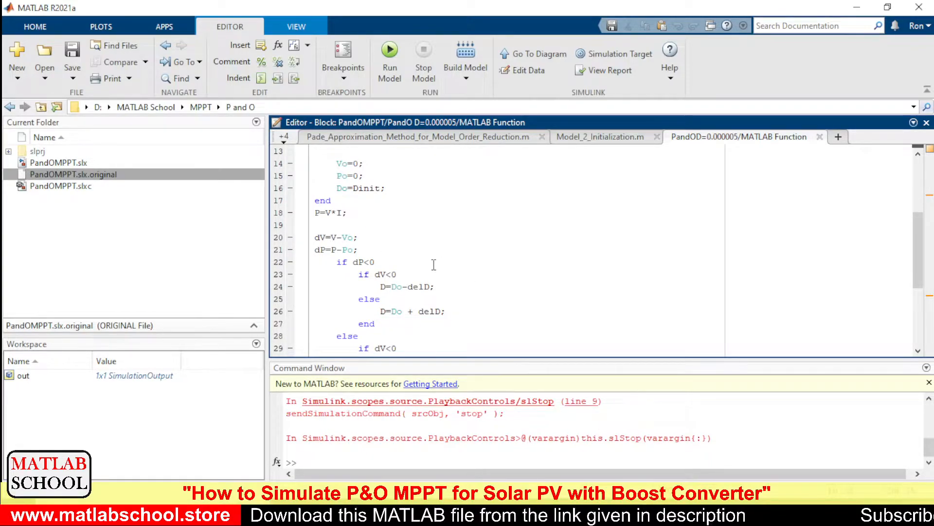
{"action": "scroll", "coordinate": [458, 271], "scroll_direction": "down", "scroll_amount": 3}
{"action": "scroll", "coordinate": [458, 271], "scroll_direction": "down", "scroll_amount": 1}
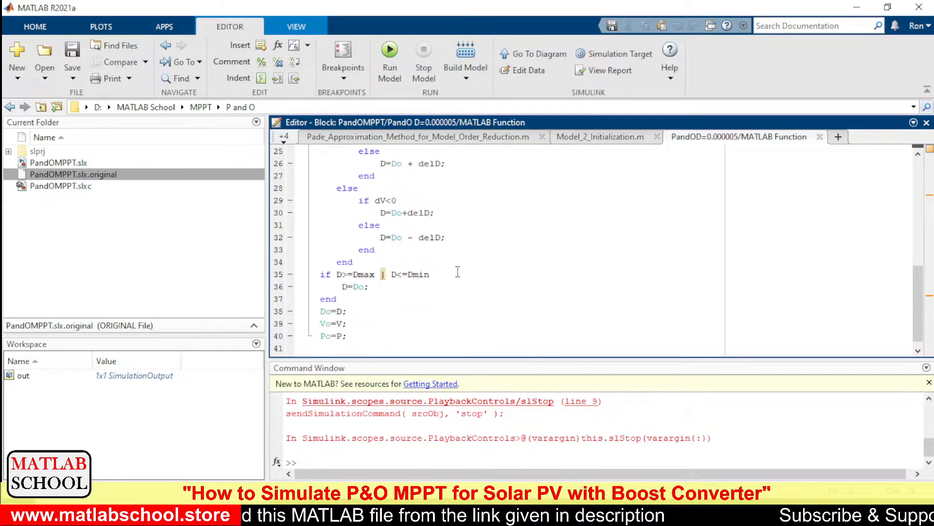
{"action": "scroll", "coordinate": [458, 271], "scroll_direction": "down", "scroll_amount": 1}
{"action": "scroll", "coordinate": [458, 271], "scroll_direction": "up", "scroll_amount": 2}
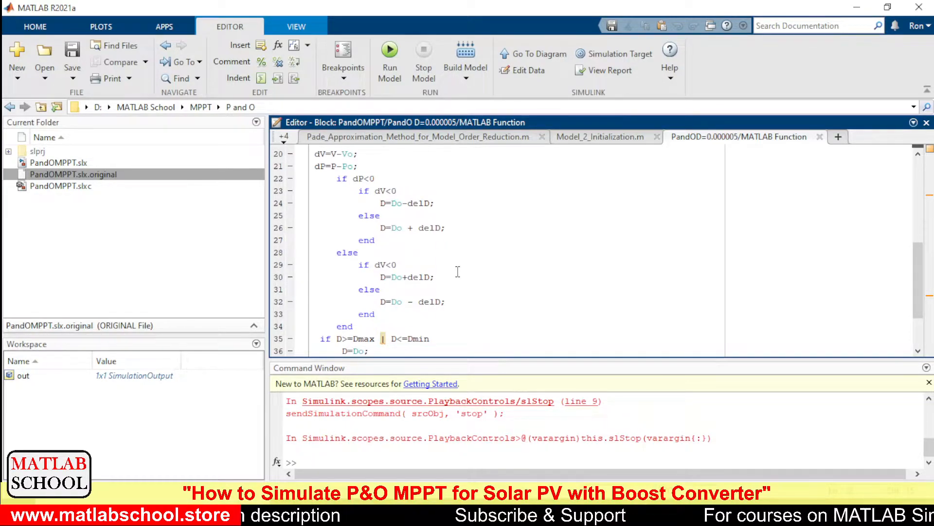
{"action": "scroll", "coordinate": [458, 272], "scroll_direction": "down", "scroll_amount": 2}
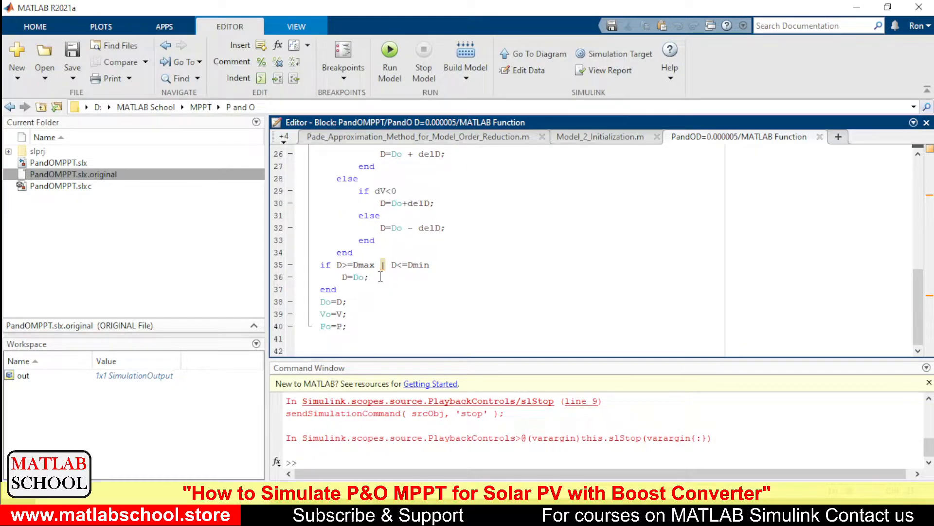
{"action": "left_click", "coordinate": [358, 276]}
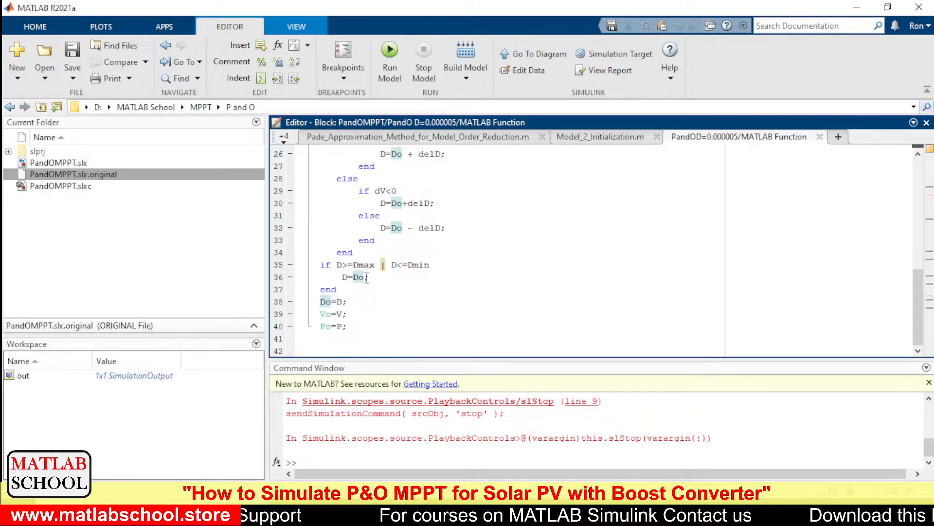
{"action": "left_click", "coordinate": [403, 291]}
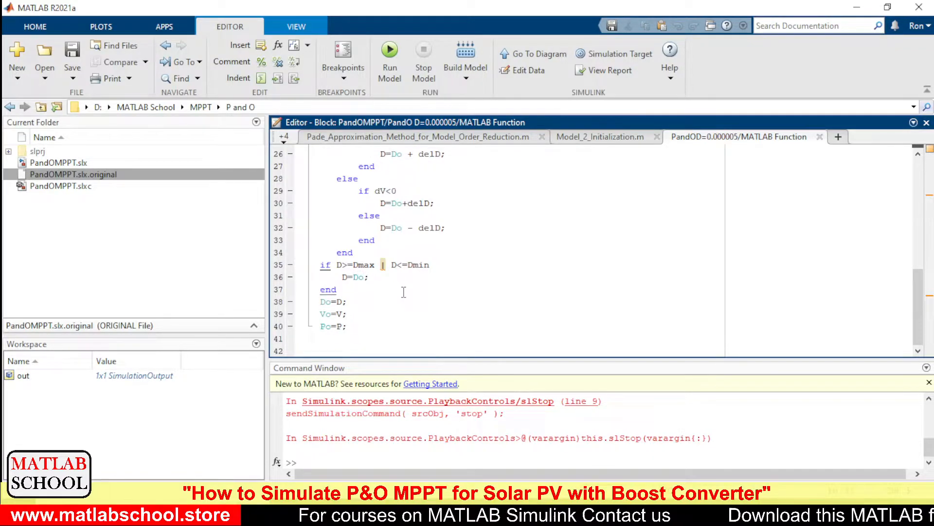
{"action": "scroll", "coordinate": [404, 292], "scroll_direction": "up", "scroll_amount": 3}
{"action": "scroll", "coordinate": [404, 292], "scroll_direction": "up", "scroll_amount": 5}
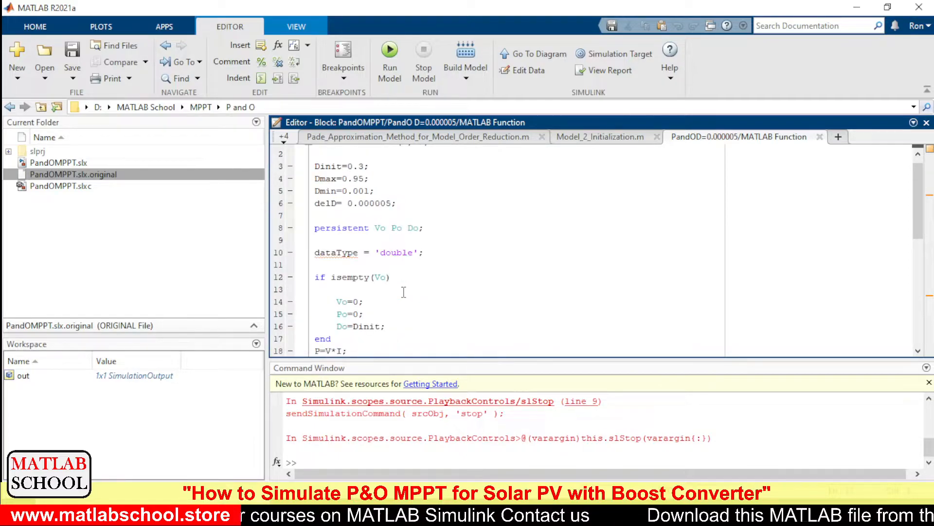
- Return to the top level of the PandOMPPT model and check the load Variable Resistor's block parameters
{"action": "key", "text": "alt+Tab"}
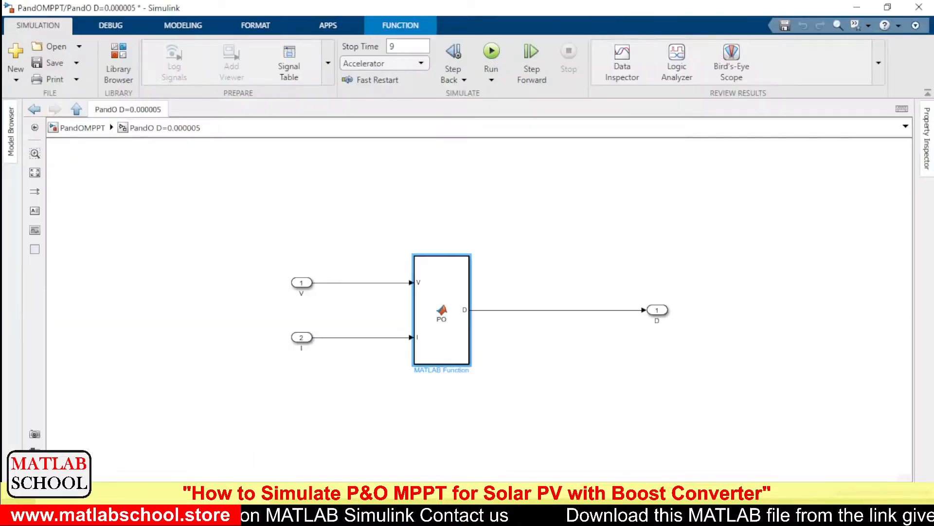
{"action": "left_click", "coordinate": [104, 129]}
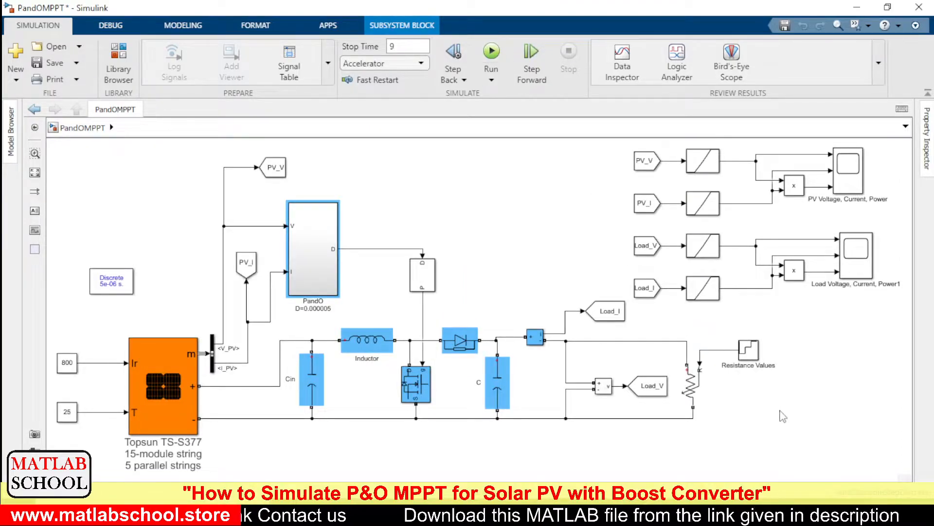
{"action": "left_click", "coordinate": [763, 413]}
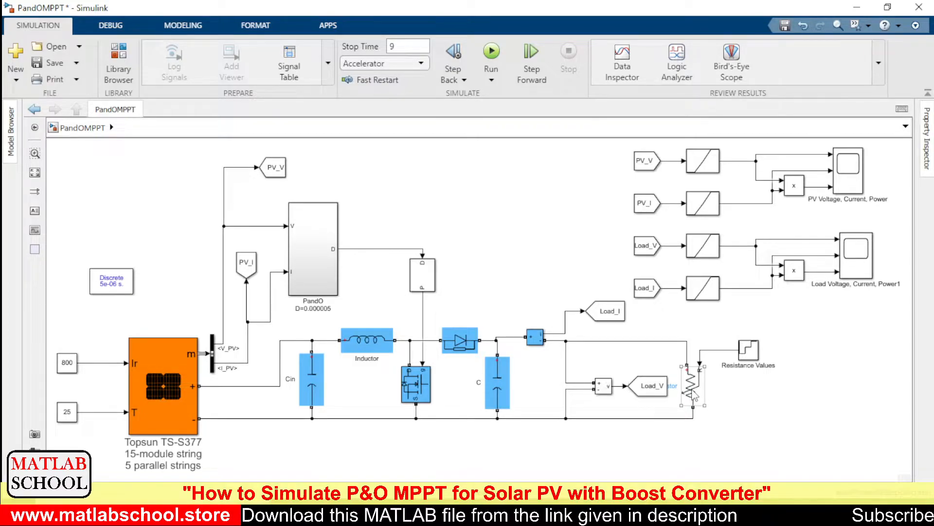
{"action": "double_click", "coordinate": [693, 389]}
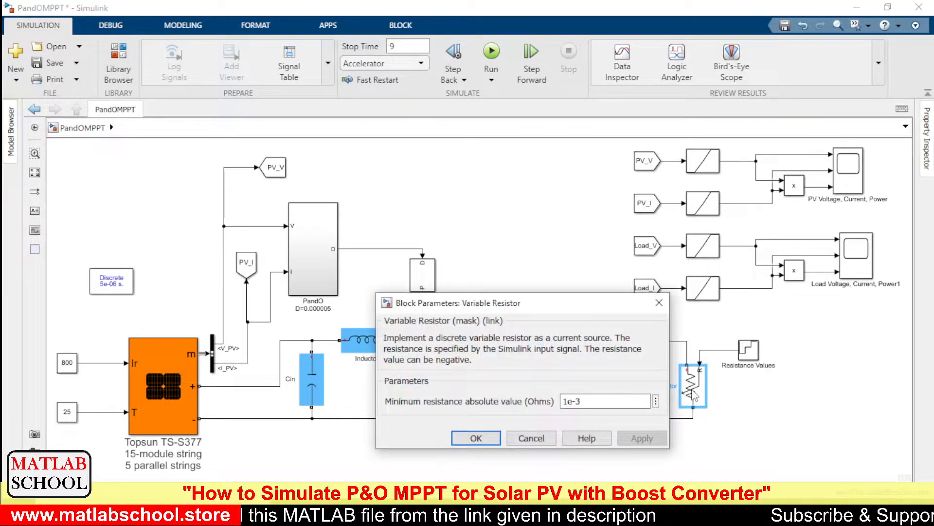
{"action": "left_click", "coordinate": [495, 438]}
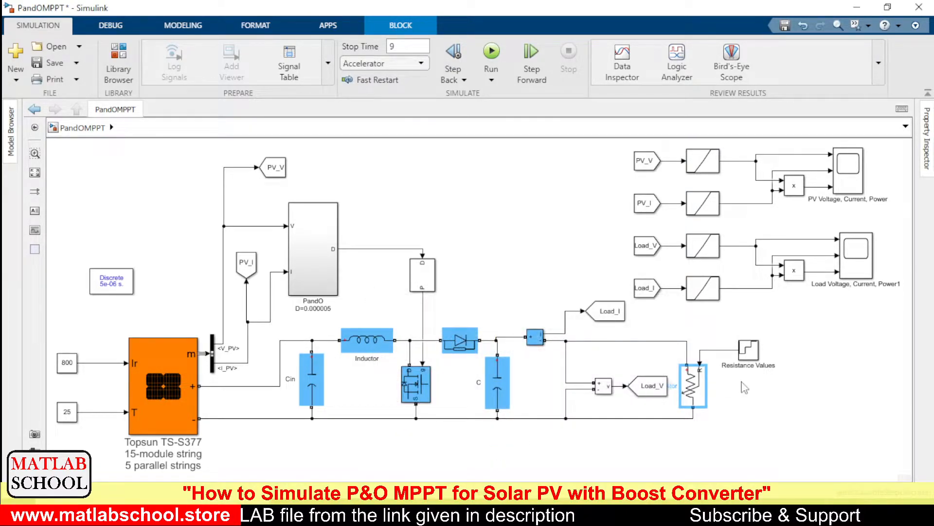
- Examine the output vector and sample time of the Resistance Values block, then close its parameters
{"action": "left_click", "coordinate": [753, 353]}
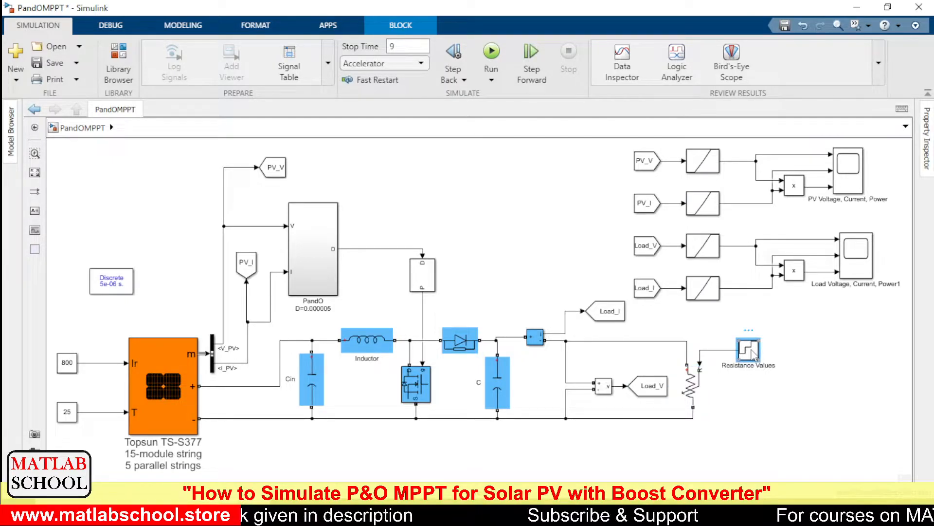
{"action": "double_click", "coordinate": [752, 352]}
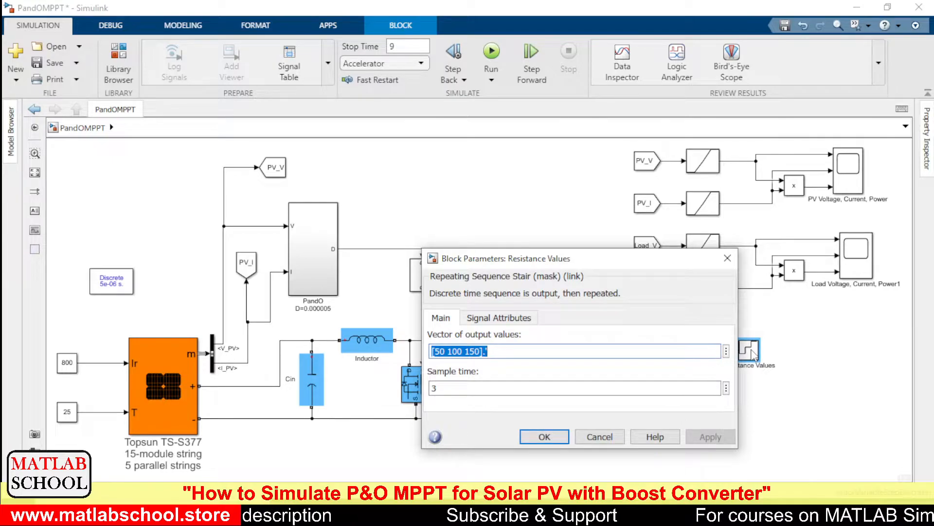
{"action": "left_click_drag", "start_coordinate": [551, 262], "coordinate": [348, 184]}
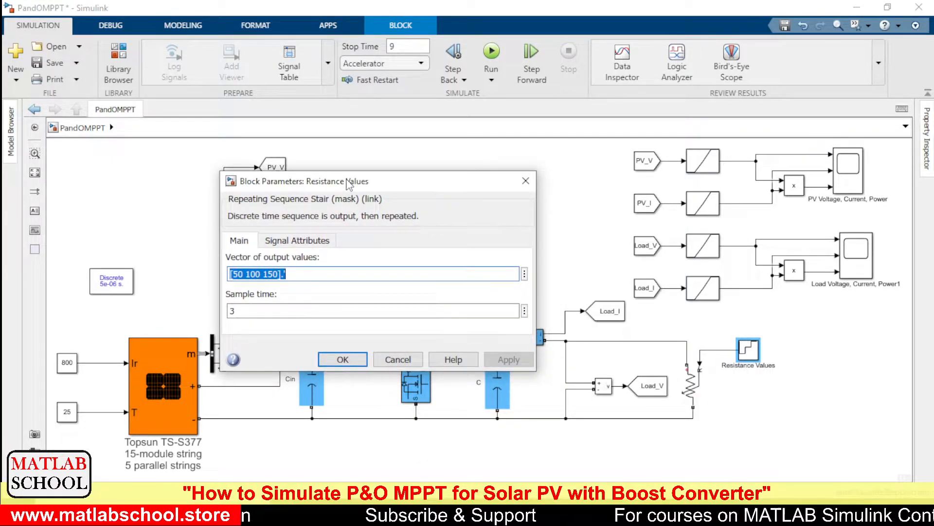
{"action": "left_click", "coordinate": [238, 274]}
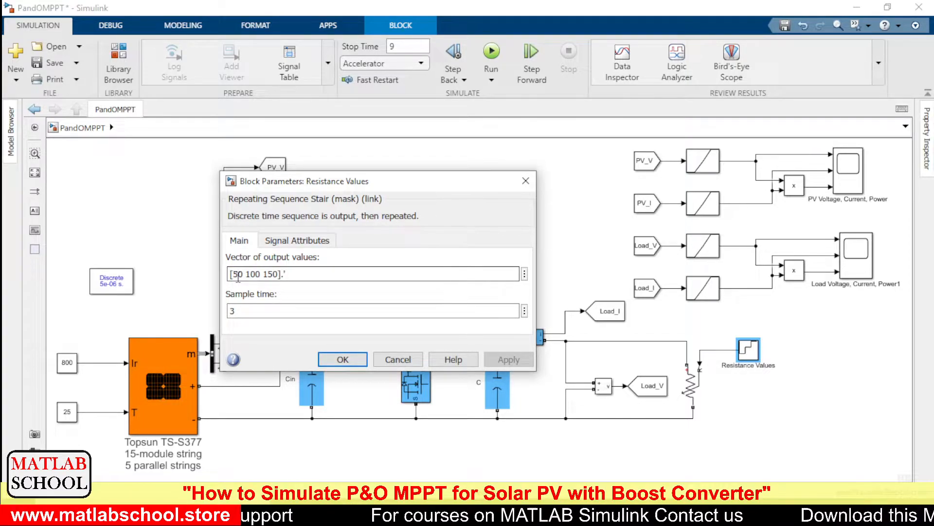
{"action": "left_click", "coordinate": [240, 312]}
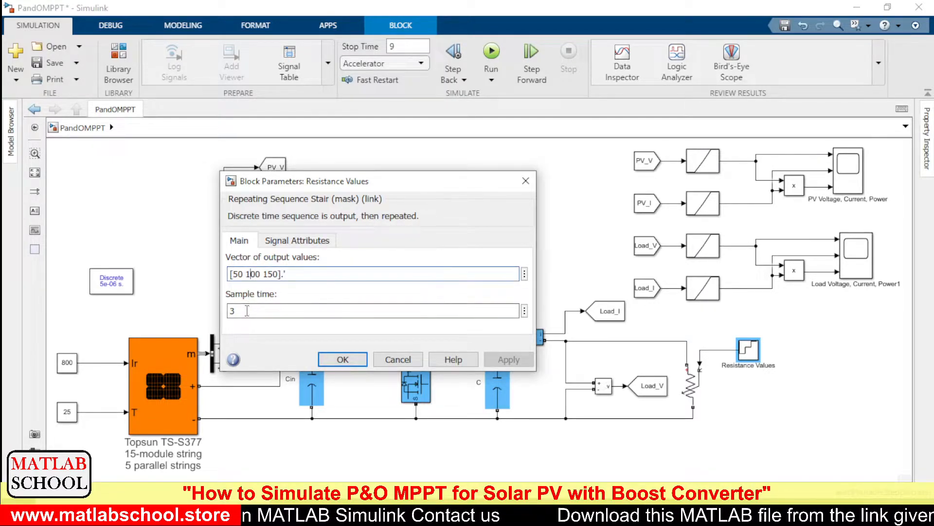
{"action": "left_click", "coordinate": [273, 274]}
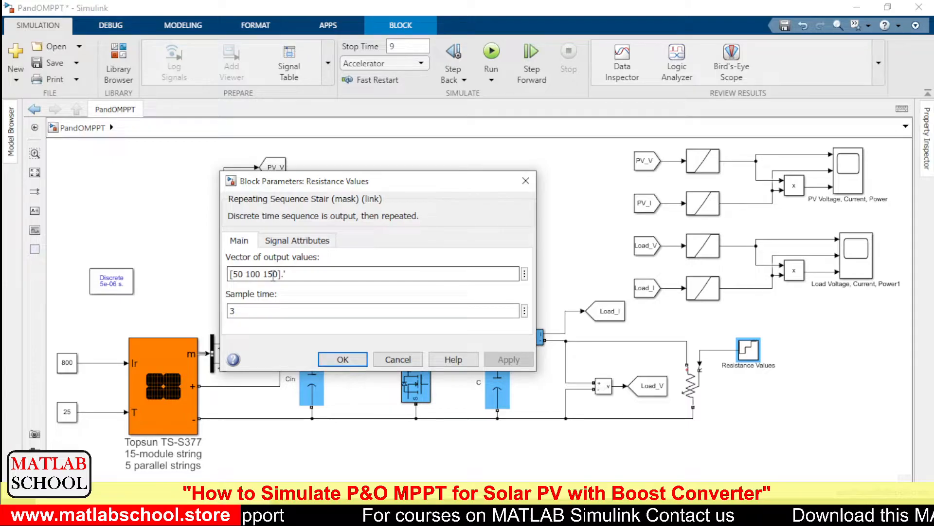
{"action": "key", "text": "Return"}
{"action": "left_click", "coordinate": [478, 166]}
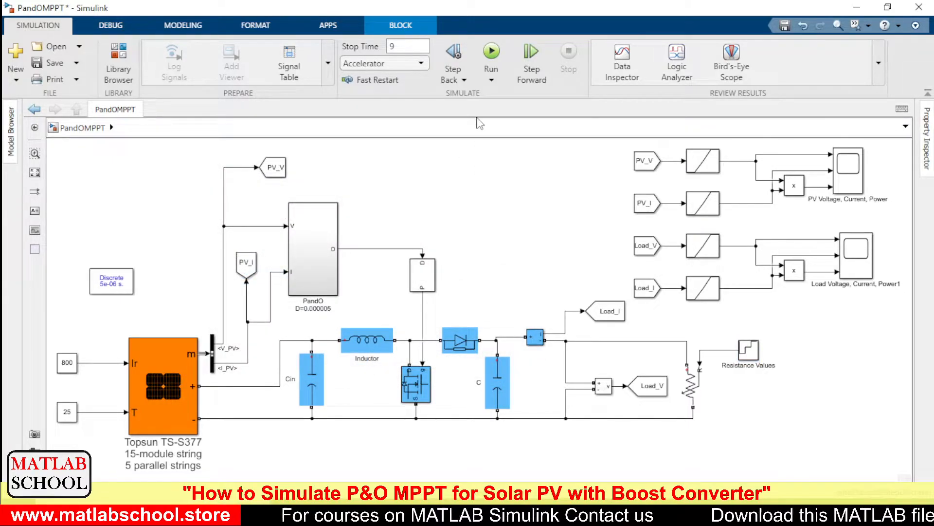
- Run the simulation and open the PV Voltage, Current, Power scope
{"action": "left_click", "coordinate": [492, 52]}
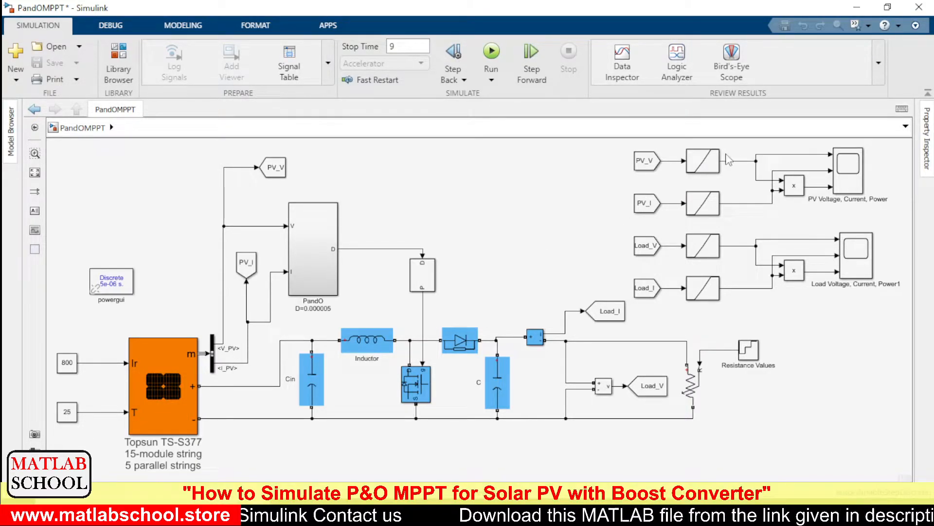
{"action": "key", "text": "ctrl+t"}
{"action": "left_click", "coordinate": [855, 172]}
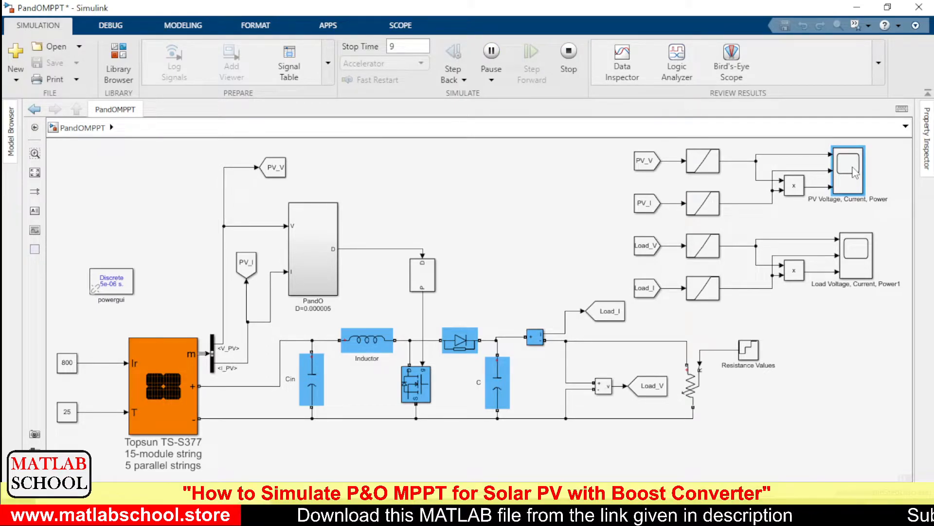
{"action": "double_click", "coordinate": [855, 172]}
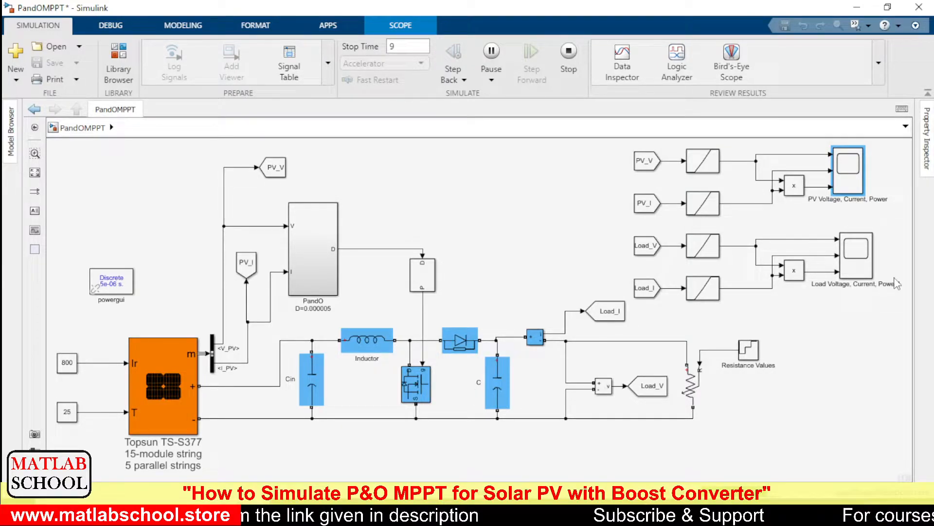
- Open the Load Voltage, Current, Power1 scope and scale its axes to fit the load waveforms
{"action": "left_click", "coordinate": [856, 266]}
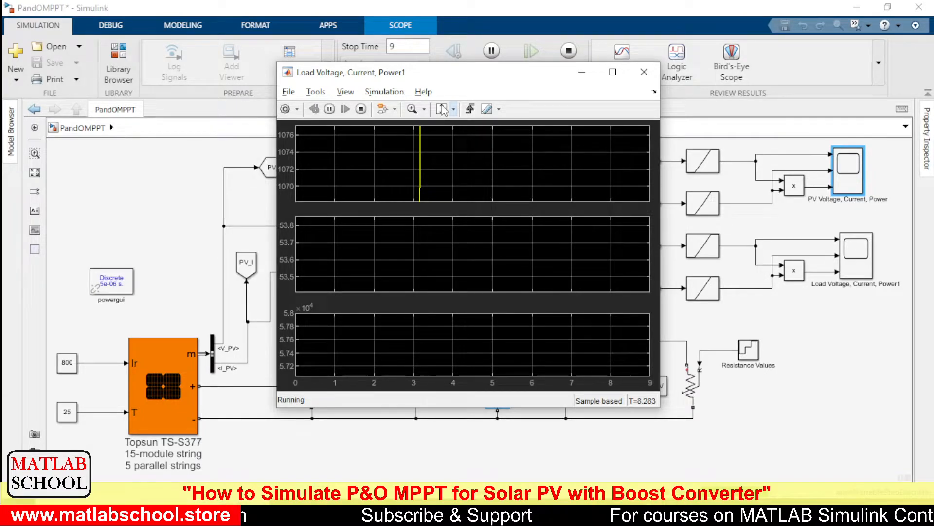
{"action": "key", "text": "alt+Tab"}
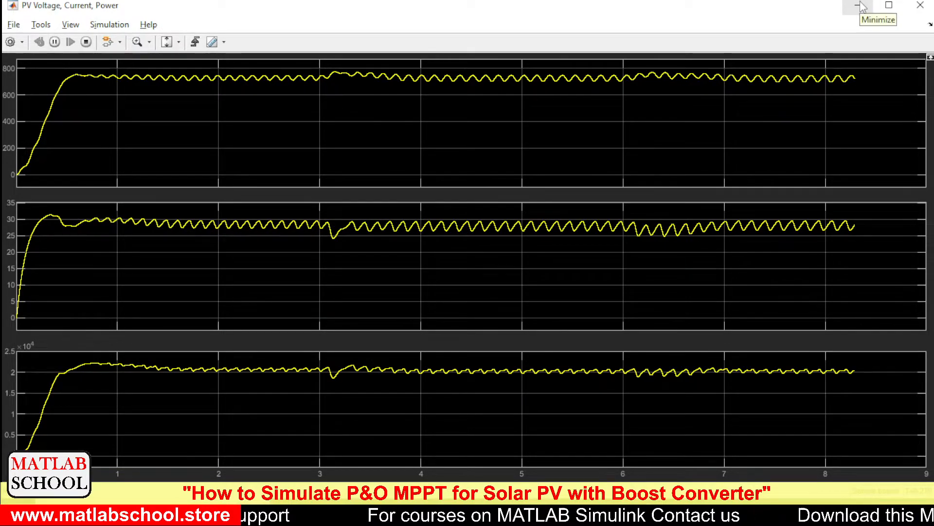
{"action": "left_click", "coordinate": [540, 516]}
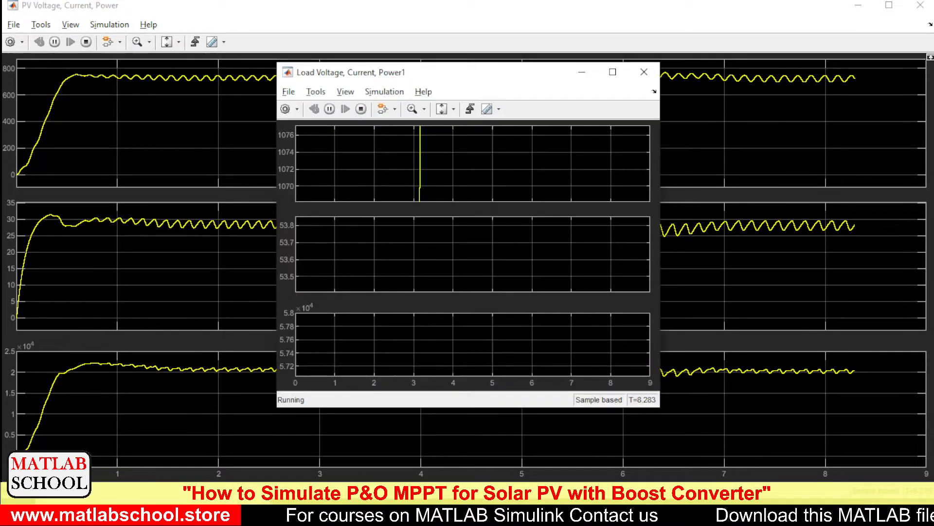
{"action": "left_click", "coordinate": [443, 109]}
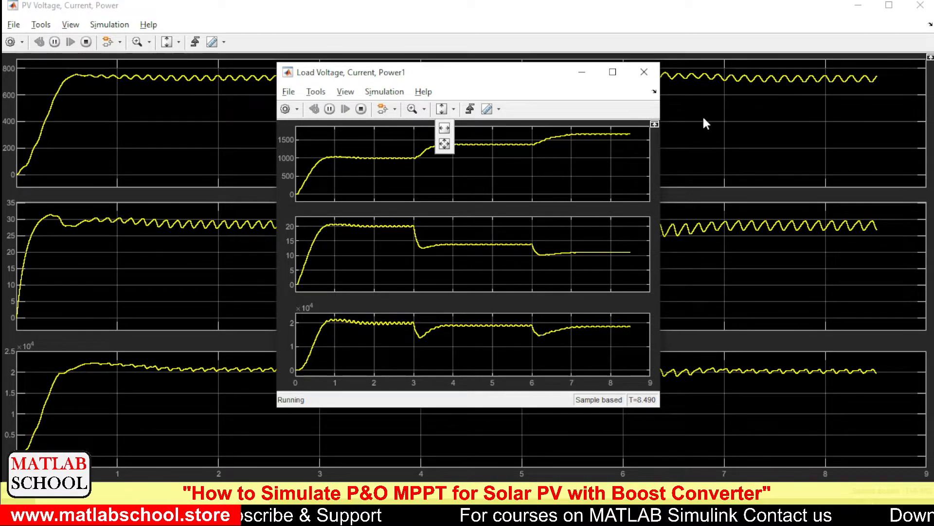
- Restore the PV Voltage, Current, Power scope from full screen, shrink it to about half width and place it beside the load scope
{"action": "left_click", "coordinate": [573, 73]}
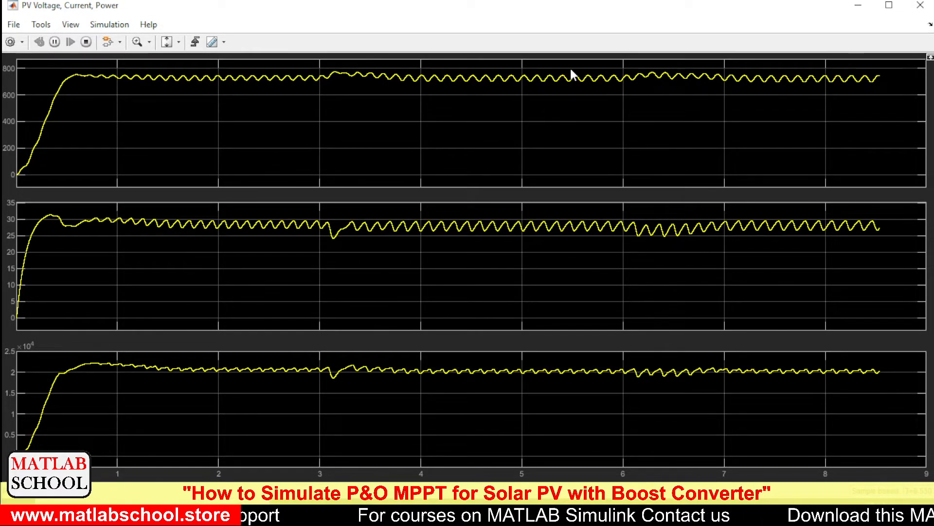
{"action": "left_click", "coordinate": [858, 5]}
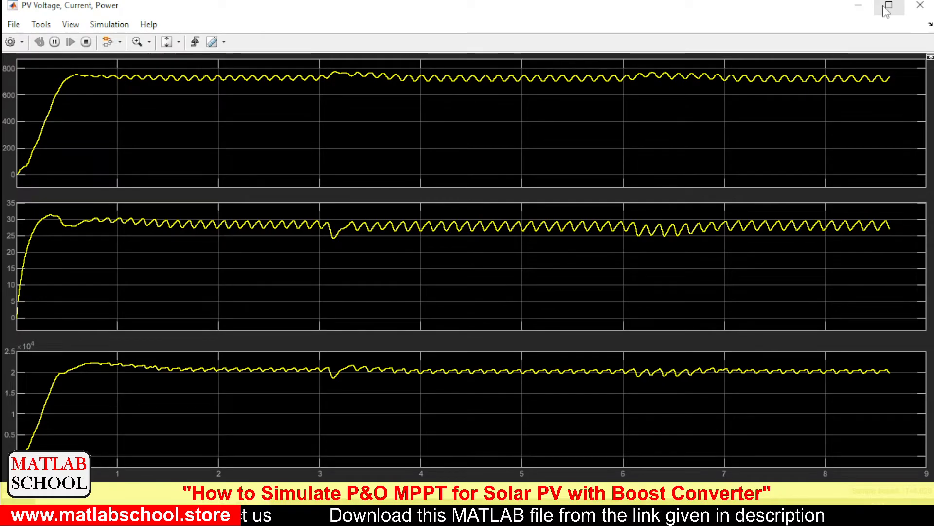
{"action": "left_click", "coordinate": [886, 7]}
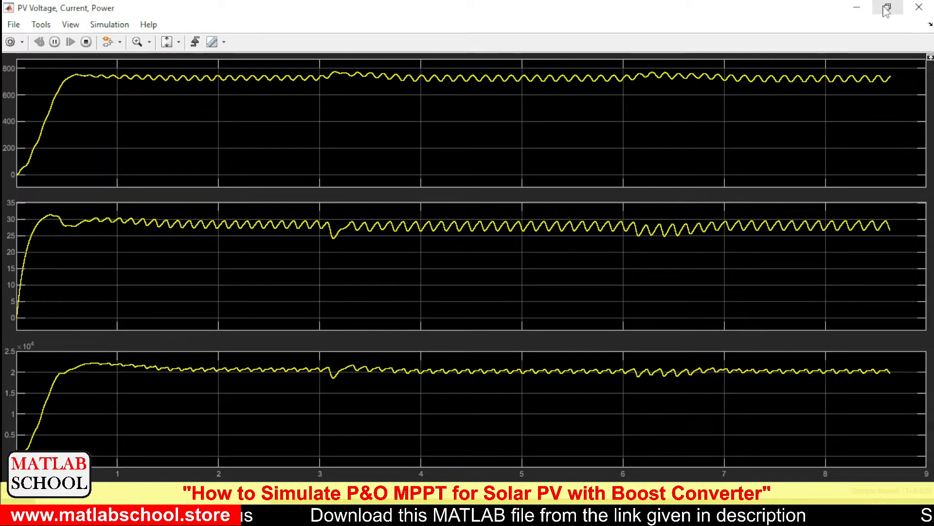
{"action": "left_click_drag", "start_coordinate": [730, 12], "coordinate": [700, 100]}
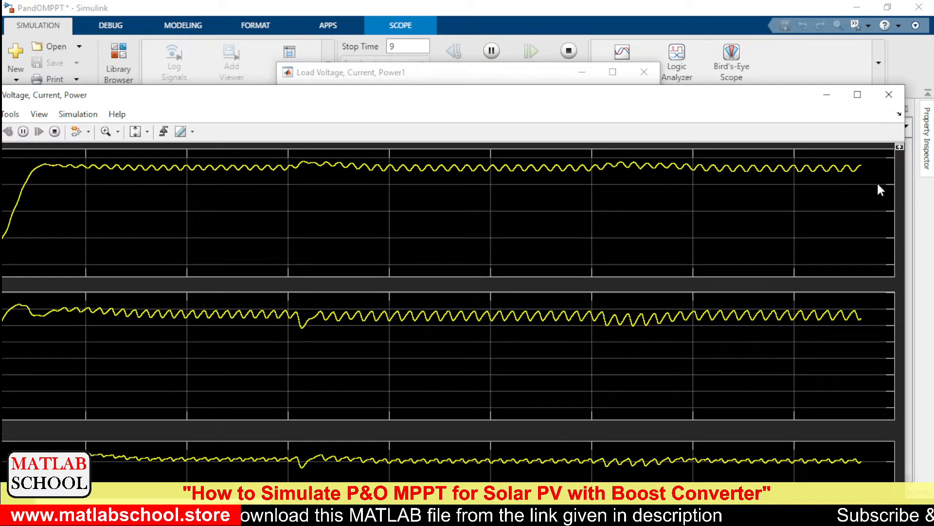
{"action": "left_click_drag", "start_coordinate": [905, 216], "coordinate": [437, 199]}
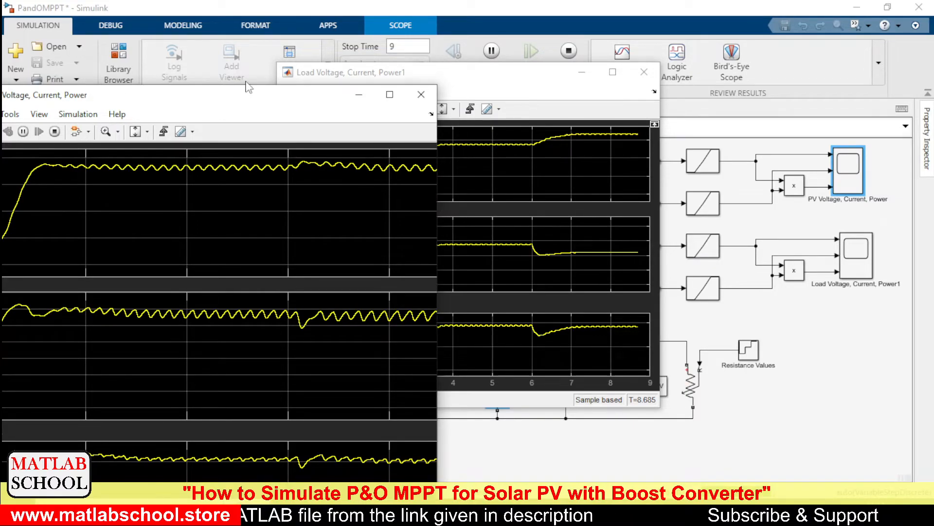
{"action": "left_click_drag", "start_coordinate": [248, 88], "coordinate": [300, 95]}
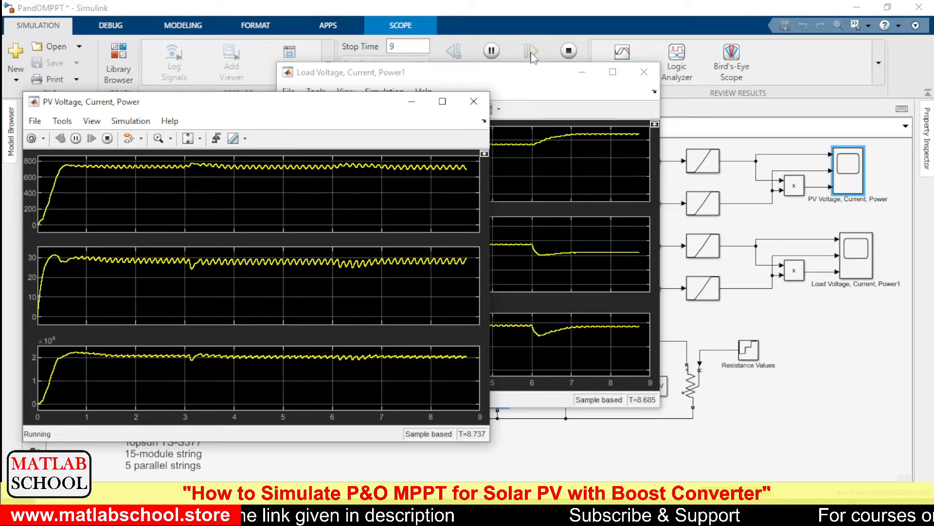